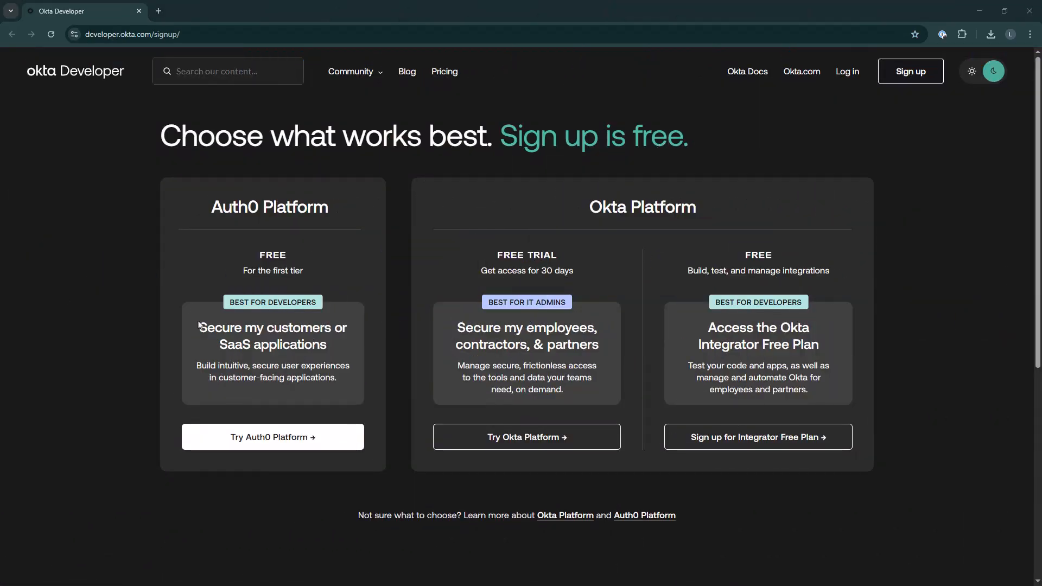
Start the Okta Platform free trial sign-up and submit the form with the user's first name, last name and work email
left_click(508, 454)
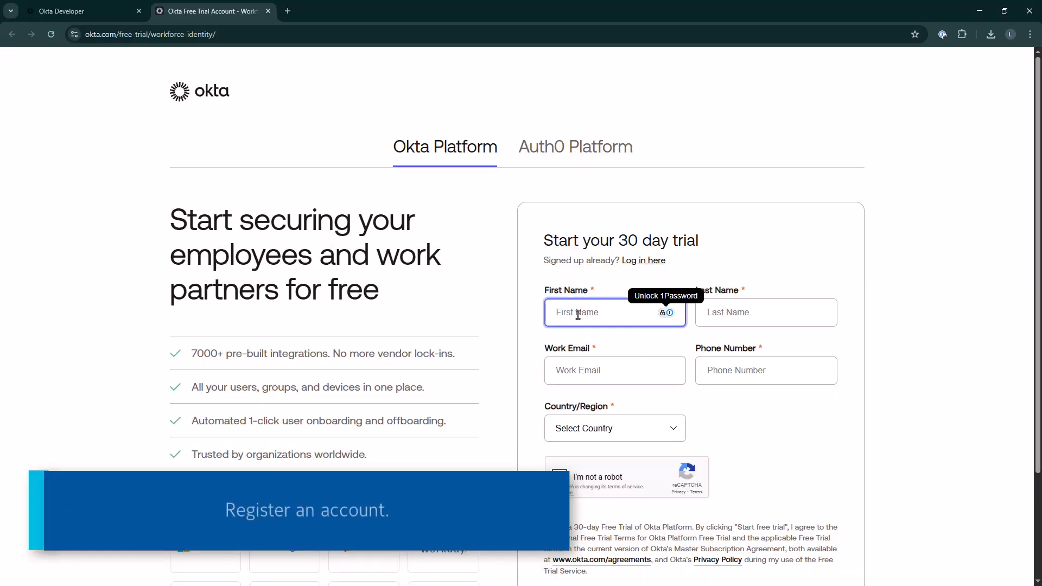
key("Tab")
key("Tab")
key("Tab")
key("Tab")
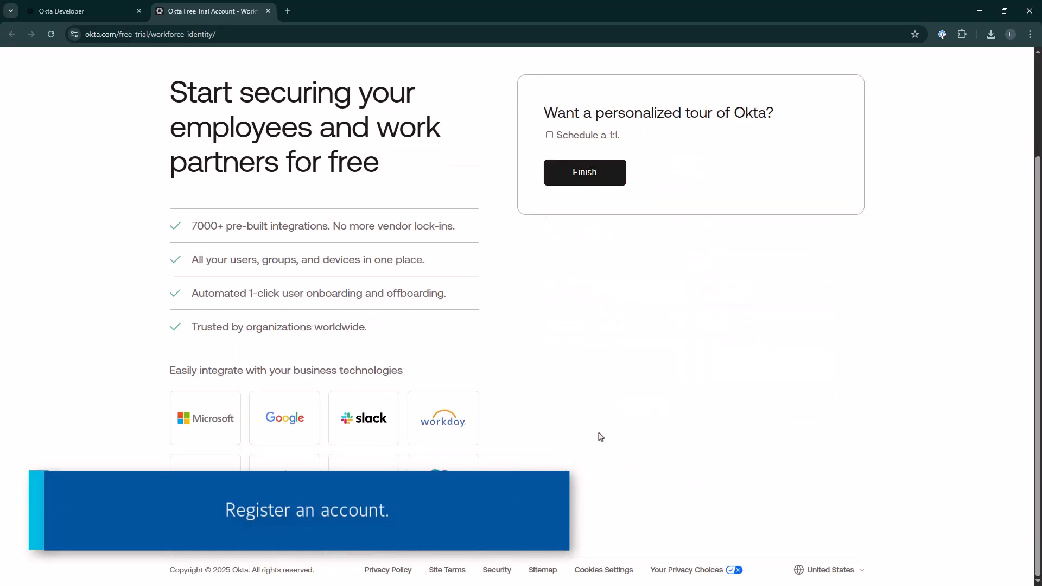
left_click(582, 173)
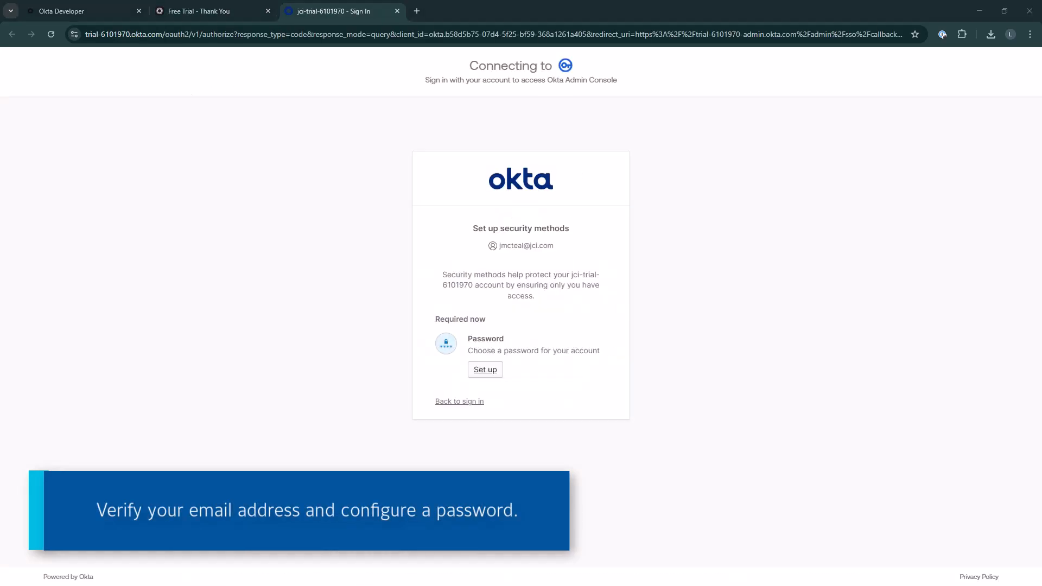
Activate the account, set and confirm the account password, and begin the Okta Verify setup
left_click(483, 369)
type("P")
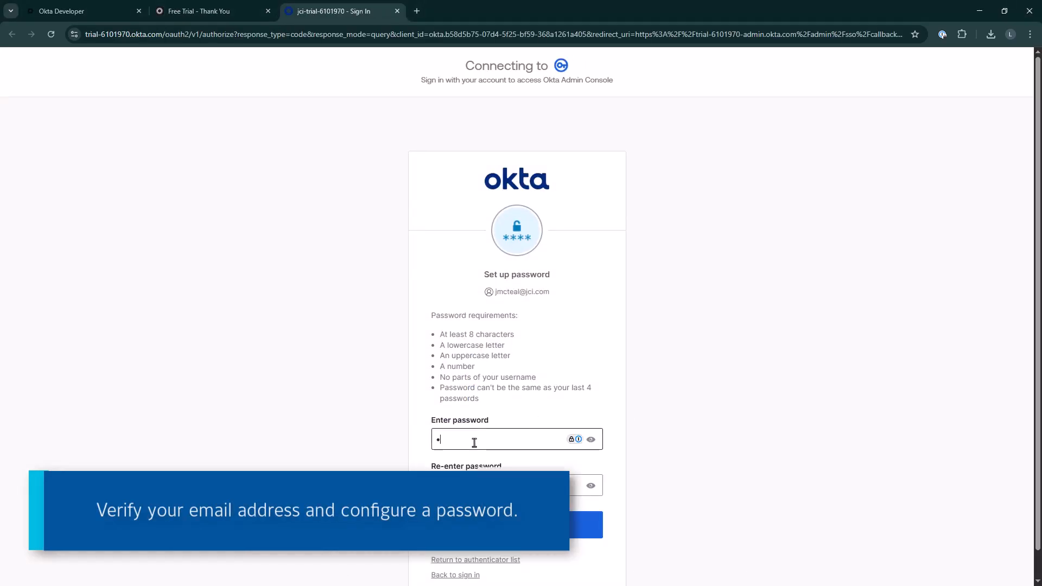
type("•••••••")
key("Tab")
left_click(472, 530)
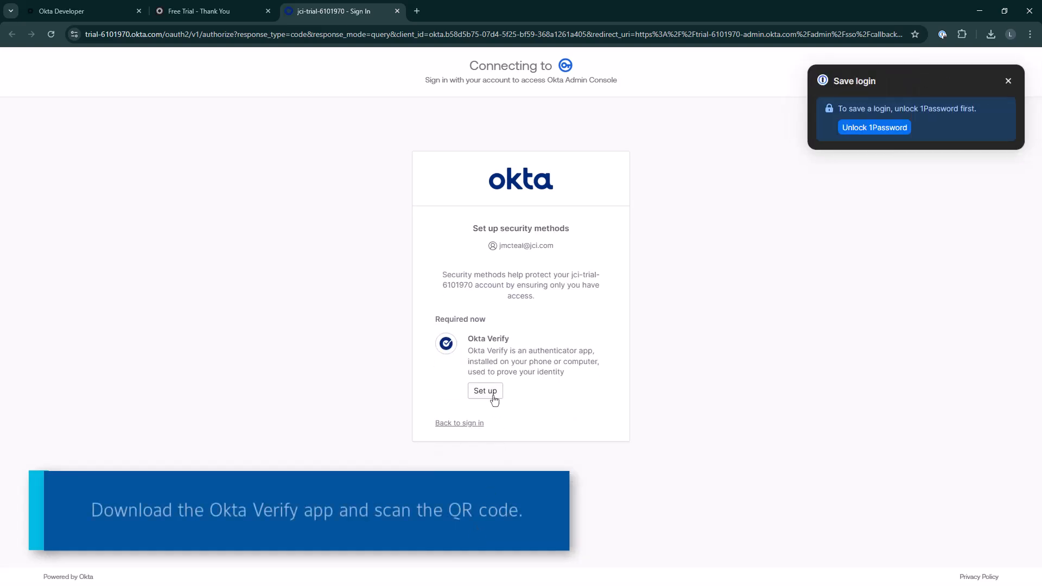
left_click(491, 392)
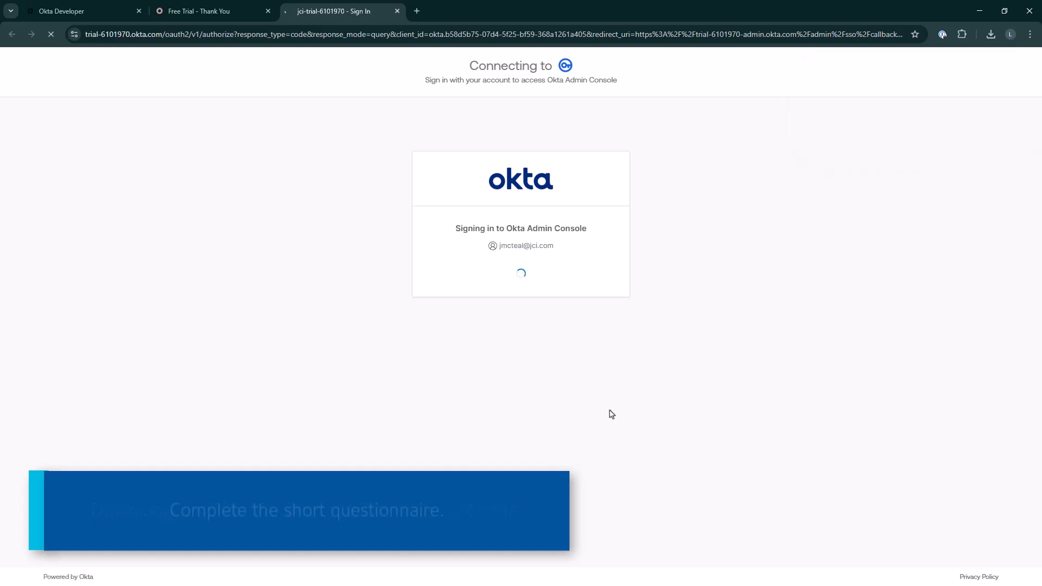
Enter exacqVision as an important app to integrate in the onboarding questionnaire and submit it
left_click(730, 260)
type("exacqVision")
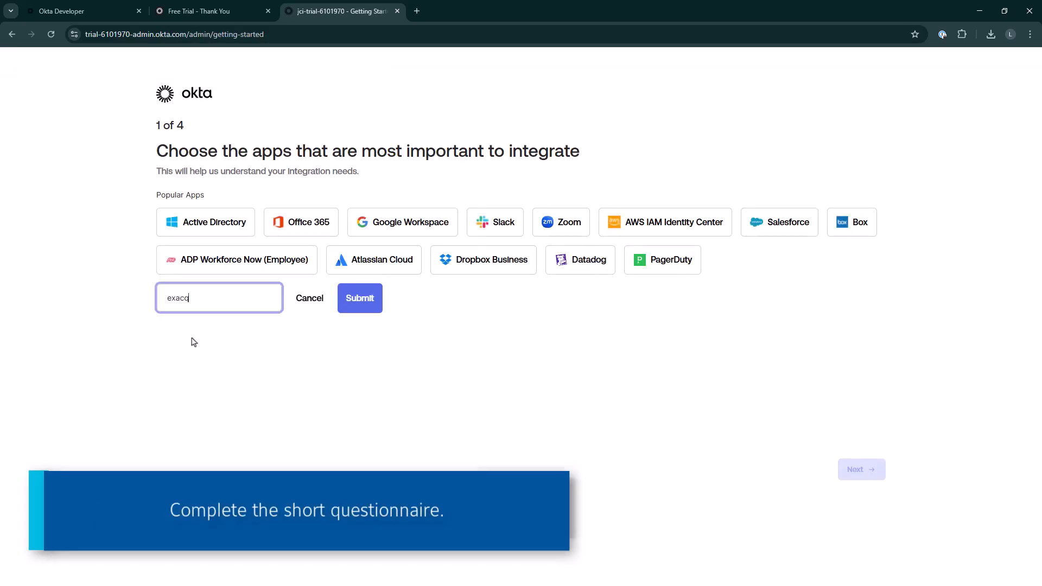
key("Return")
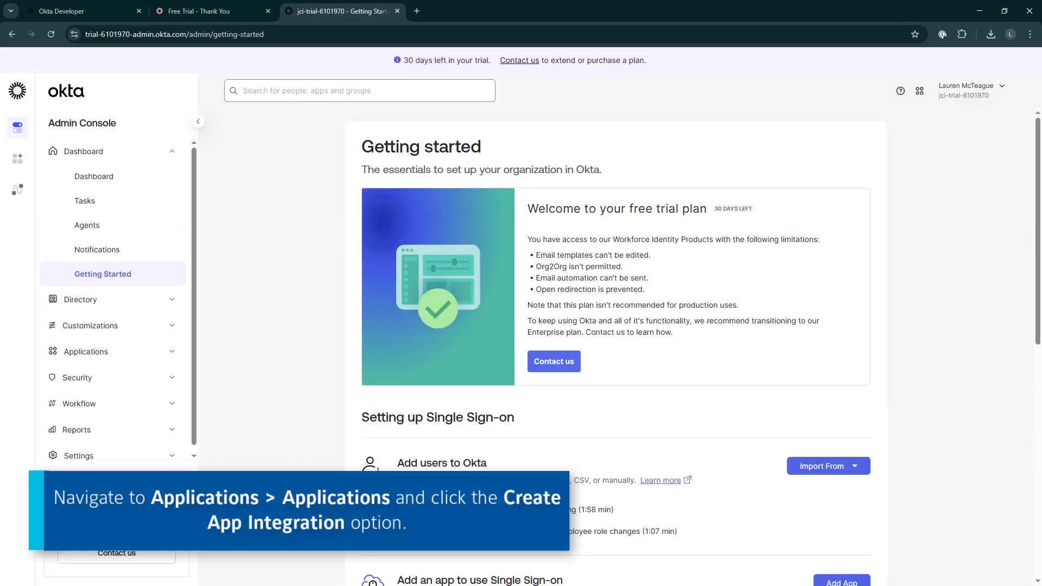
Create a new app integration using OIDC - OpenID Connect sign-in with the Web Application type
left_click(101, 351)
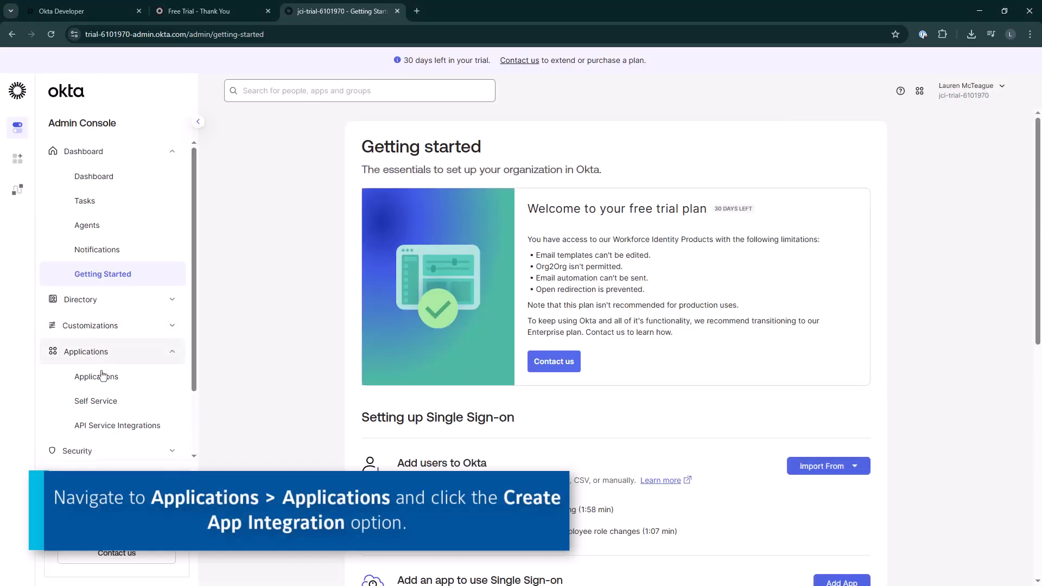
left_click(101, 376)
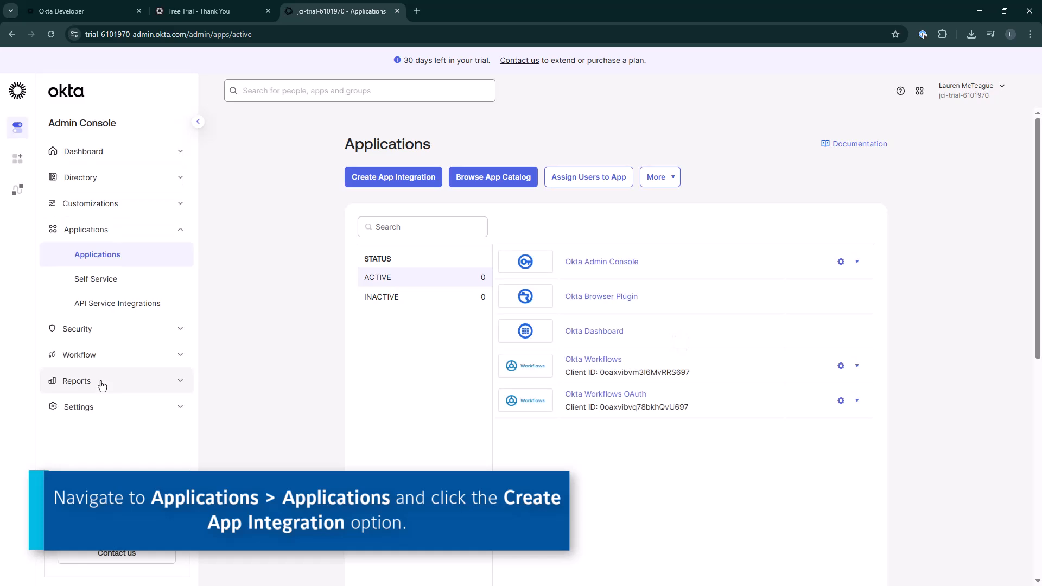
left_click(385, 184)
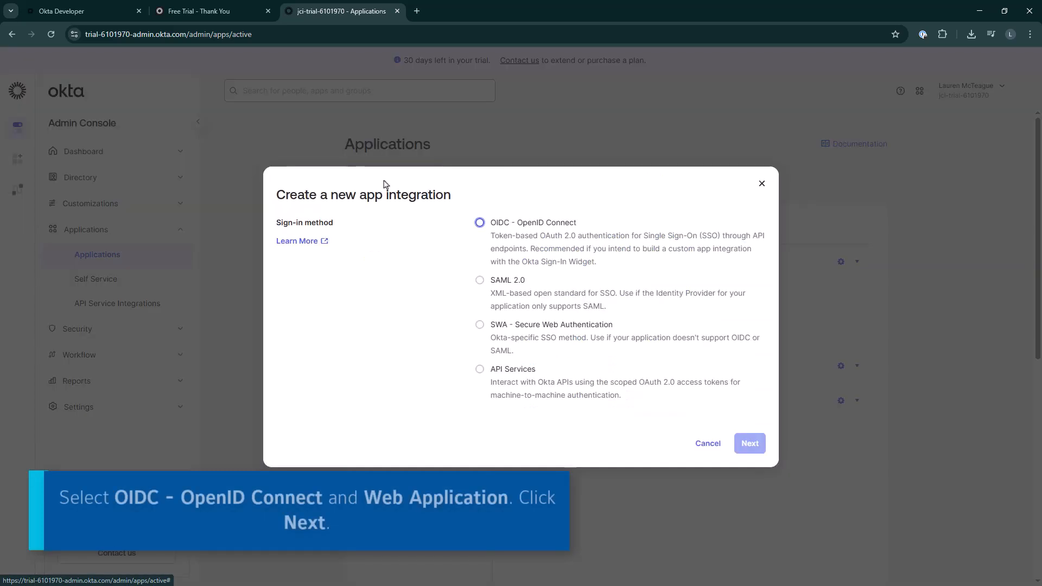
left_click(480, 223)
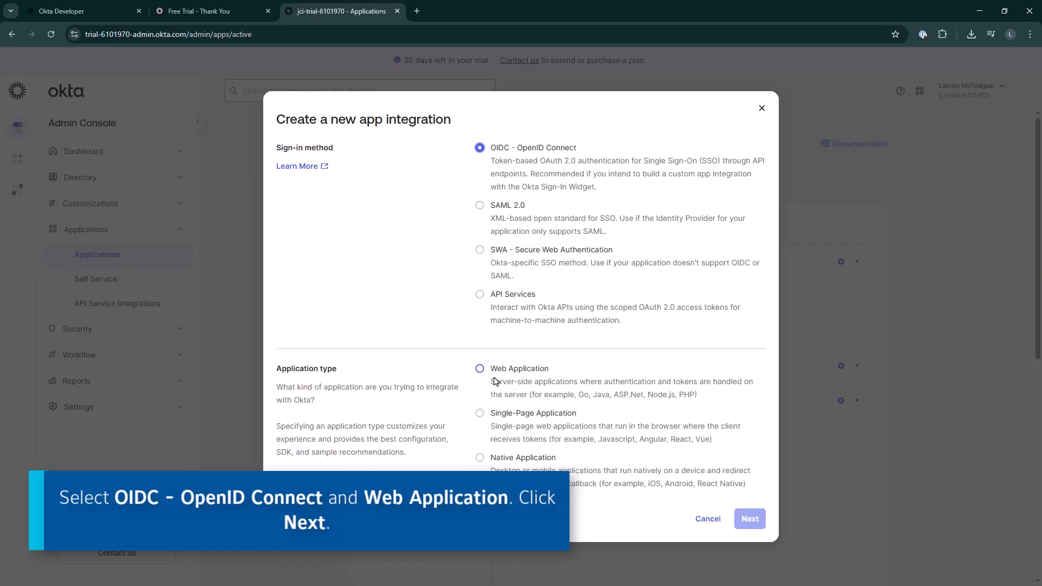
left_click(480, 368)
left_click(749, 519)
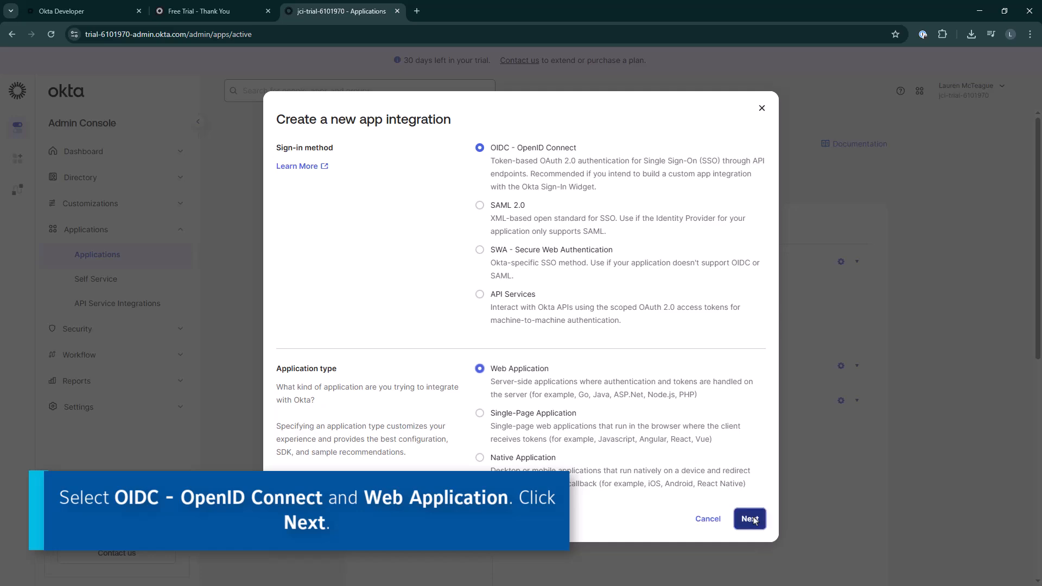
Name the integration Exacq Enterprise Manager Auth App and enable the Client Credentials and Refresh Token grant types
left_click_drag(602, 211, 534, 212)
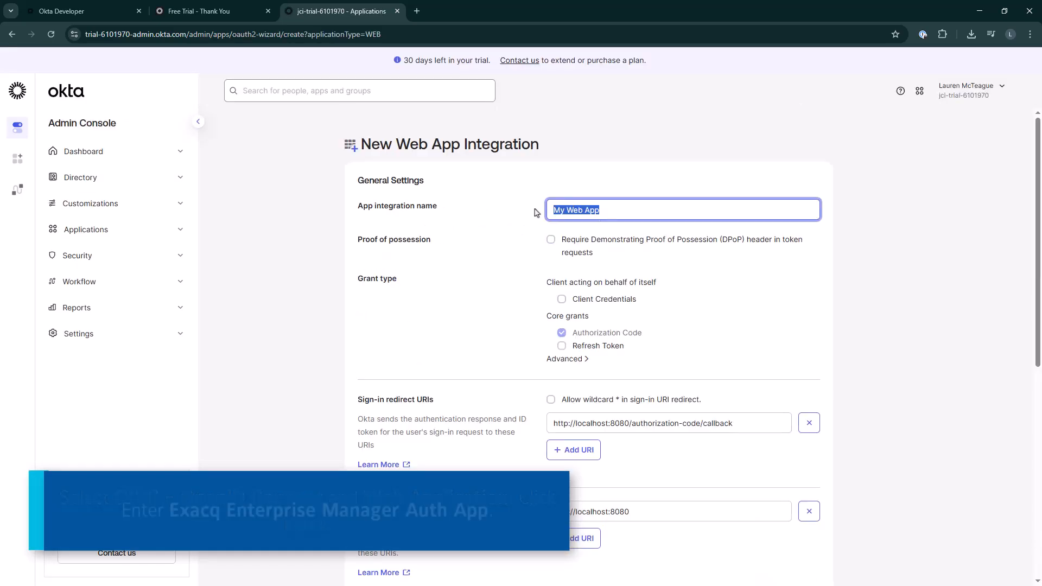
type("Exacq Enterprise")
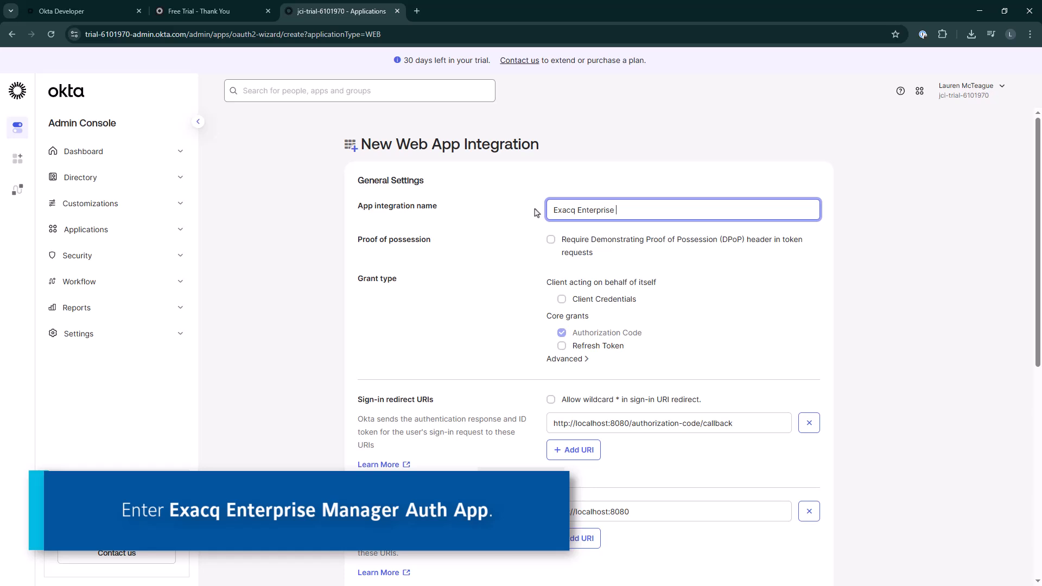
type(" Manager Auth A")
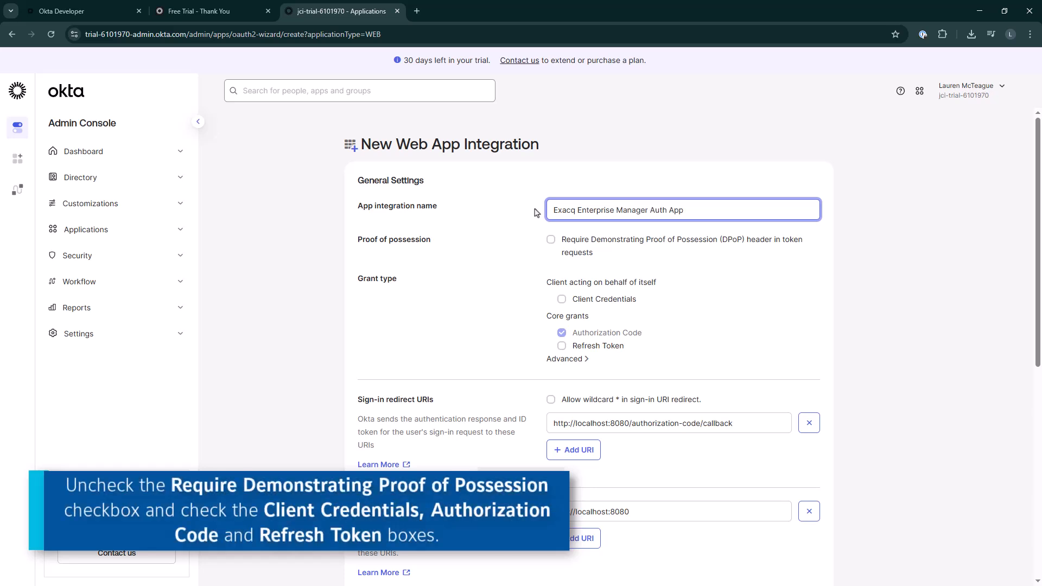
type("pp")
left_click(562, 299)
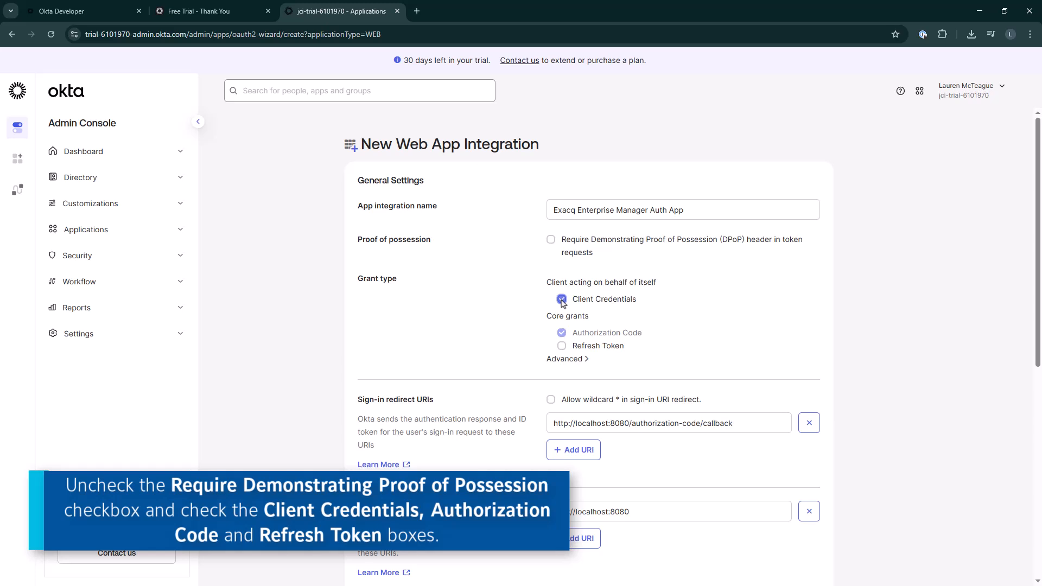
left_click(561, 346)
left_click_drag(739, 424, 573, 428)
type("192.168.1.82/oauth")
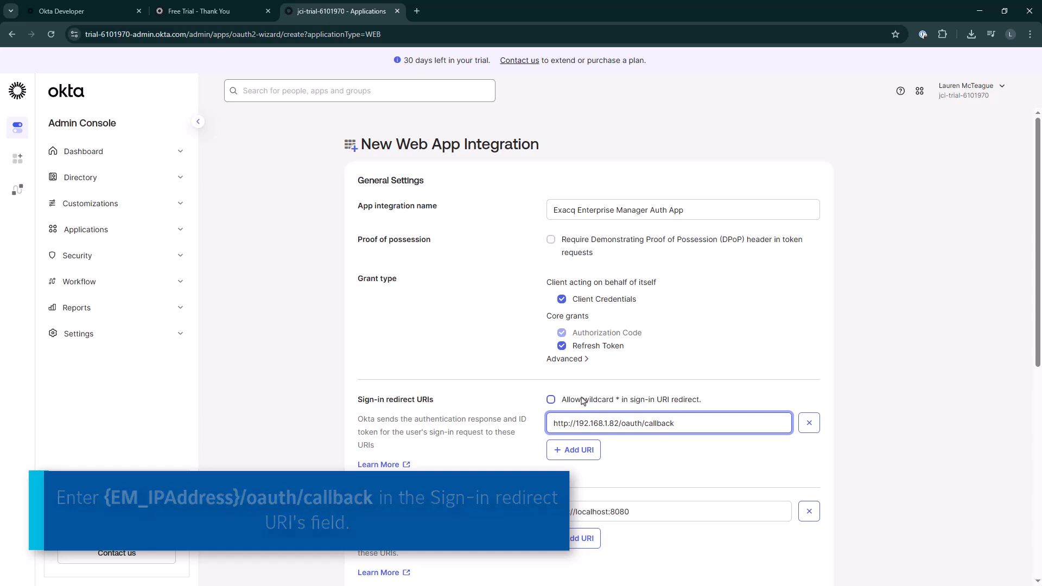
Allow everyone in the organization to access the app and save the integration
scroll(586, 402, "down", 3)
scroll(585, 402, "down", 4)
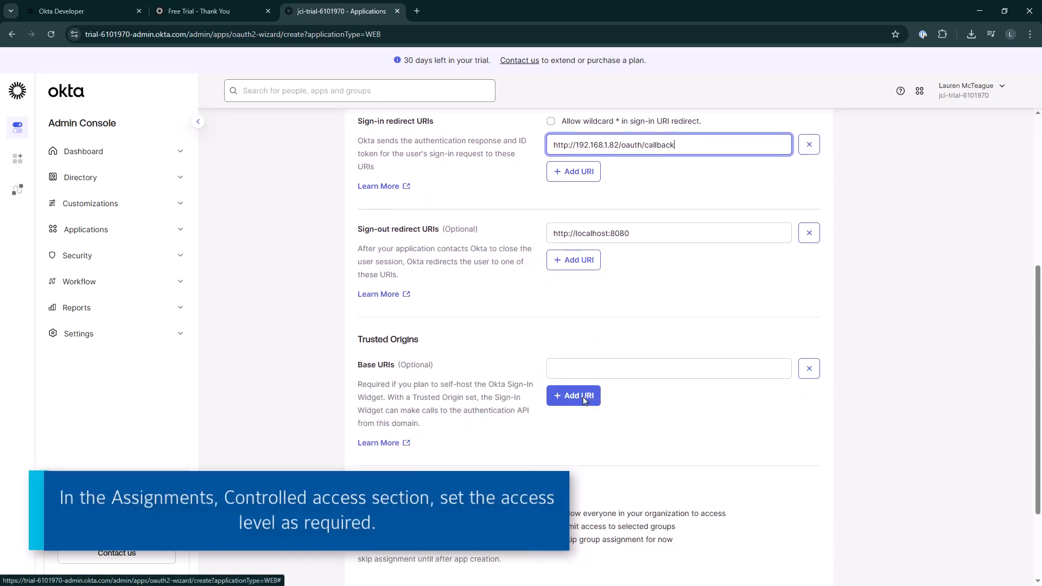
left_click(580, 415)
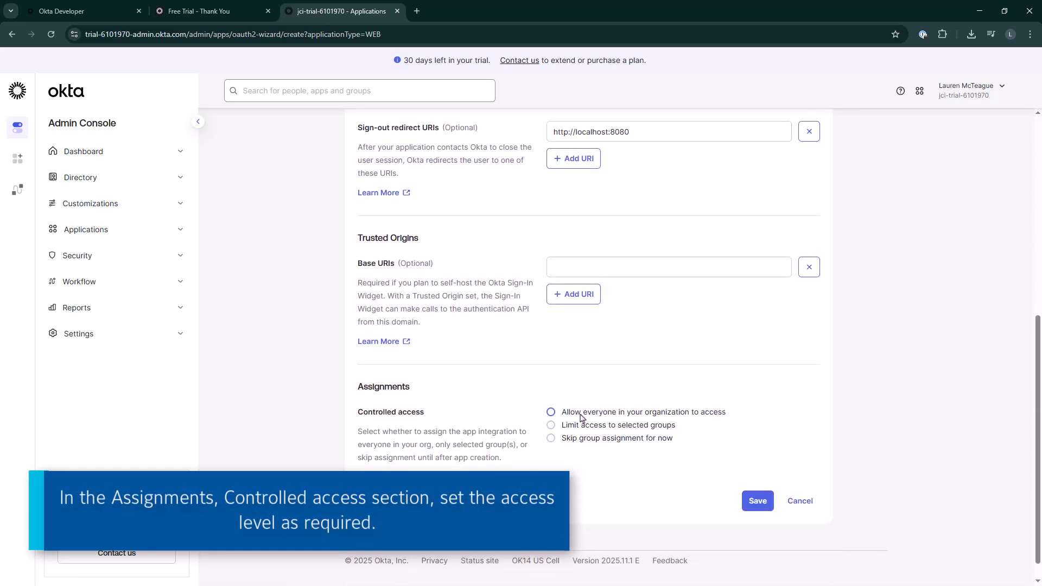
scroll(582, 418, "down", 1)
scroll(582, 418, "down", 1)
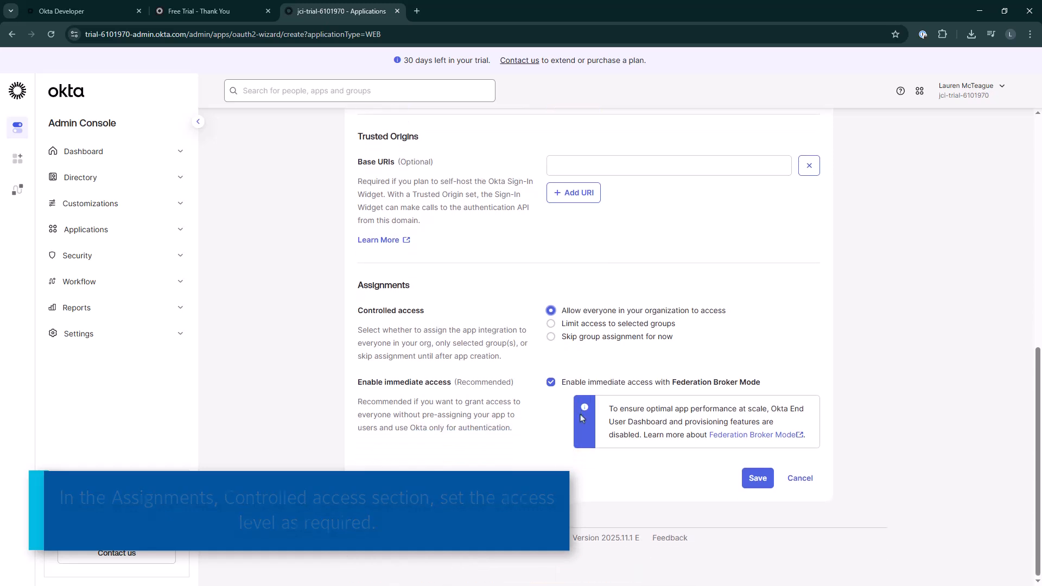
left_click(762, 483)
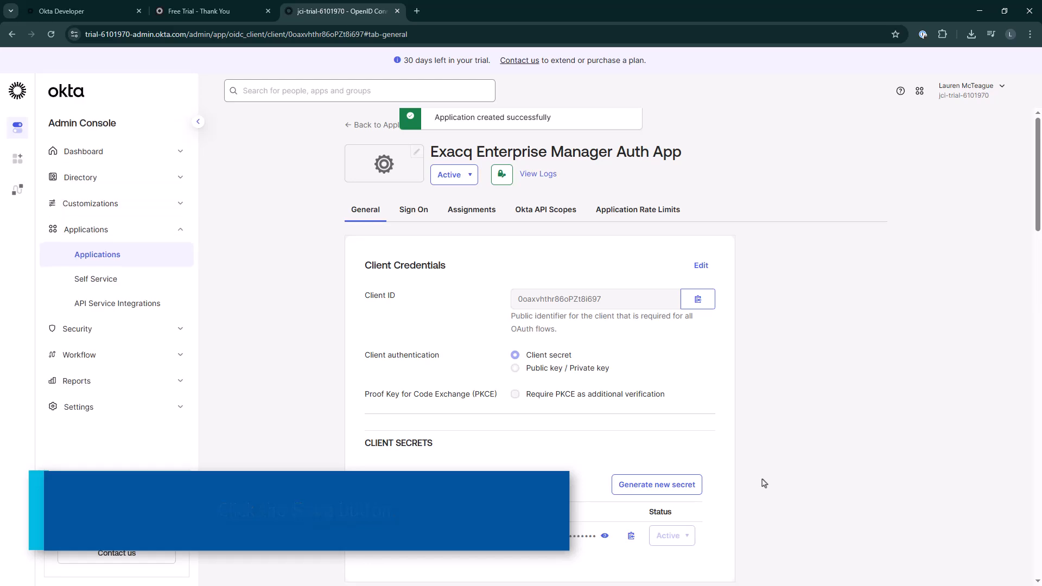
Add an authorization server named ExacqAuthServer with audience exacqVision under Security API settings
left_click(166, 335)
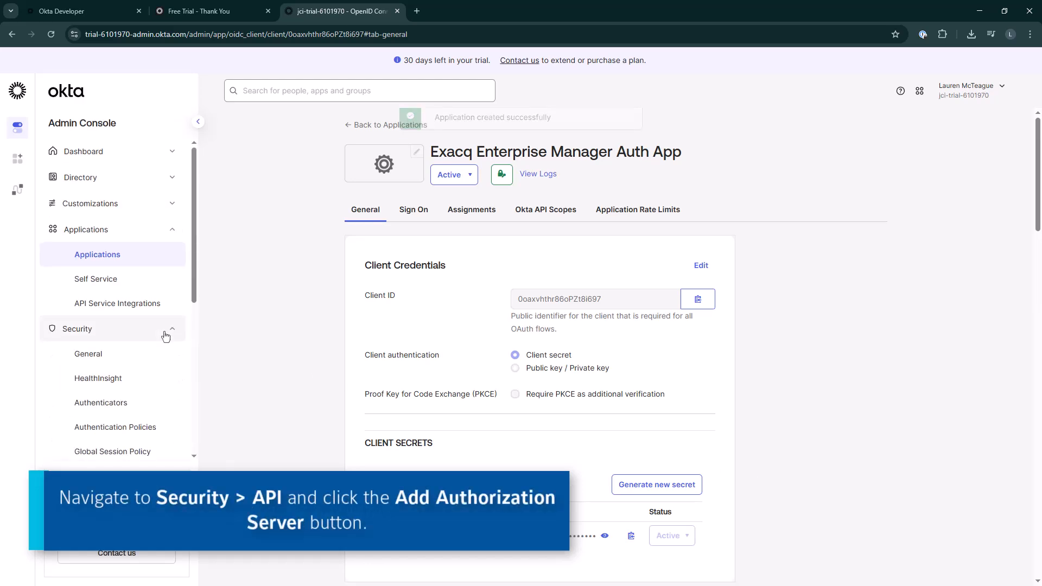
scroll(165, 335, "down", 6)
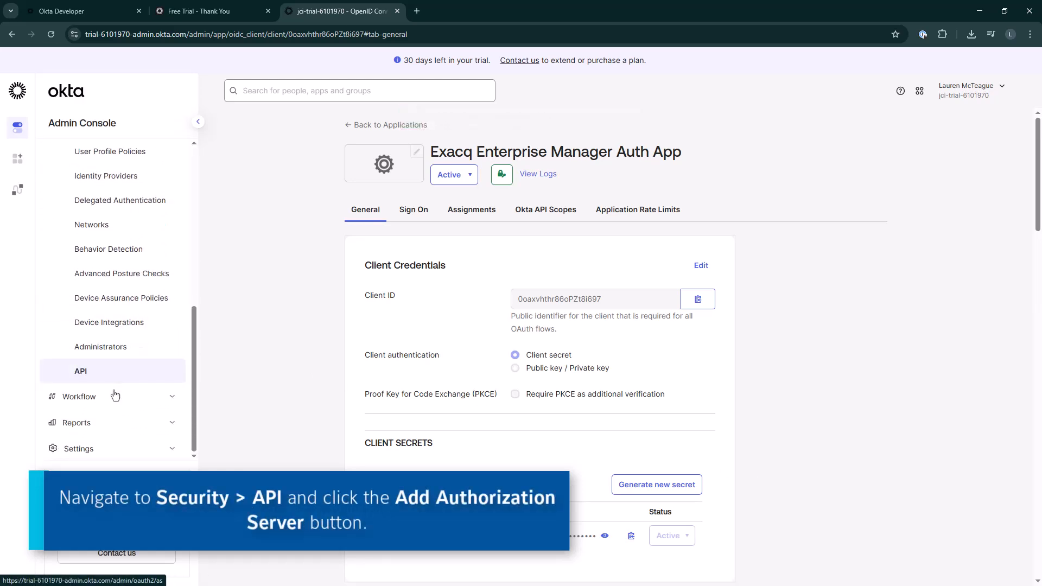
left_click(114, 391)
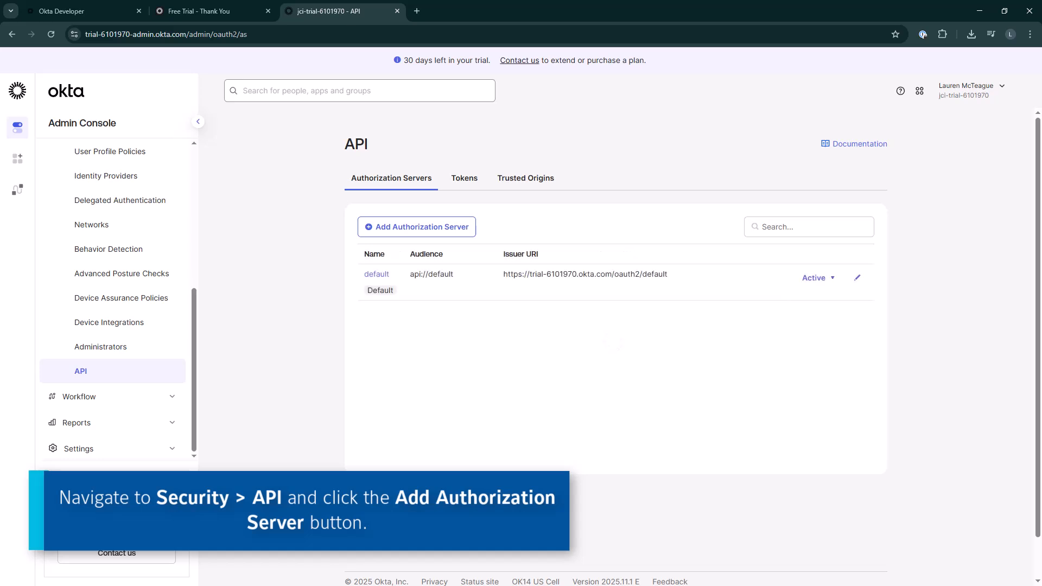
left_click(400, 233)
type("Exacq")
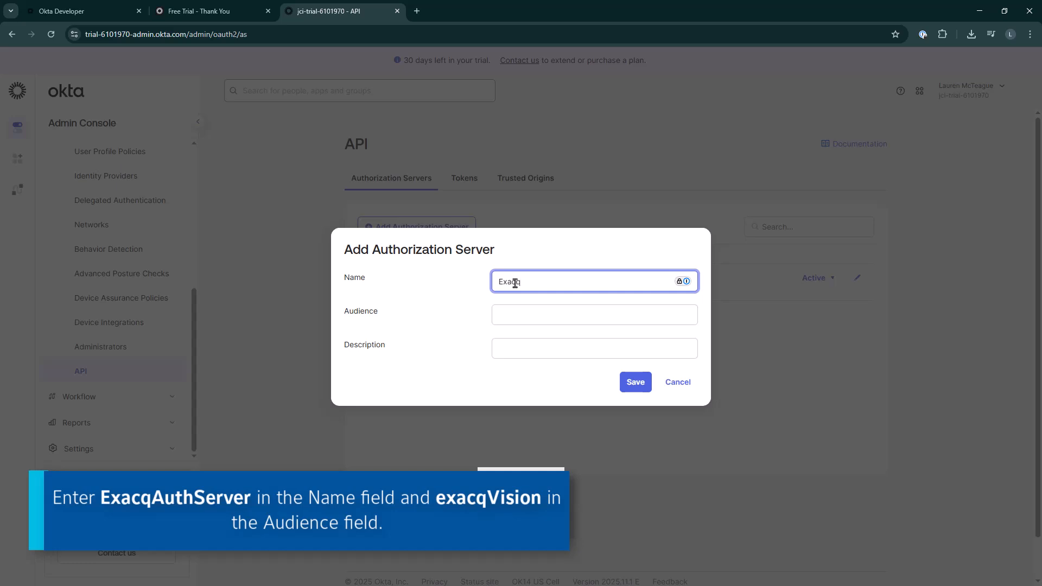
type("AuthServer")
left_click(517, 319)
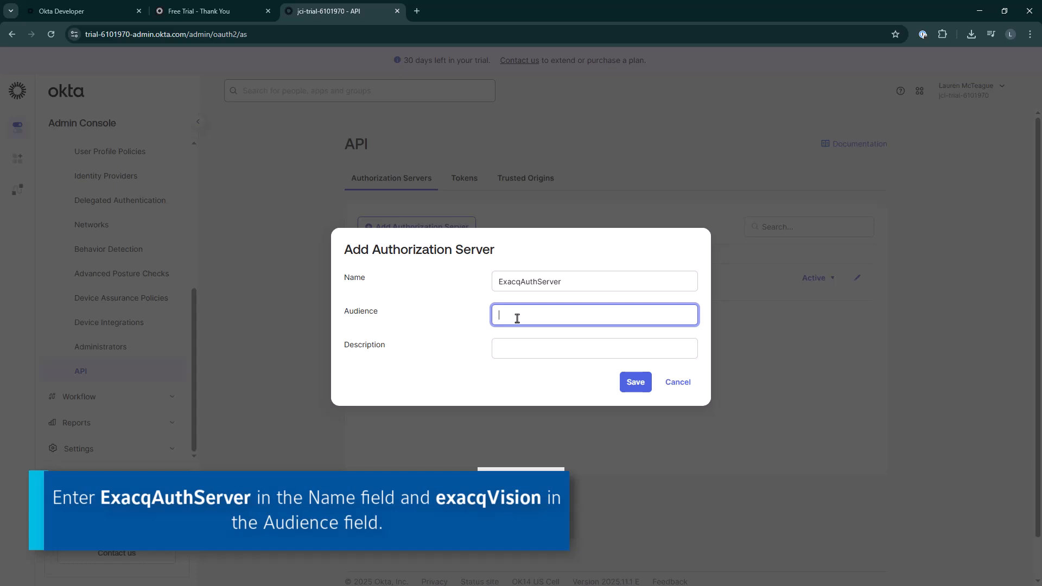
type("exacqVision")
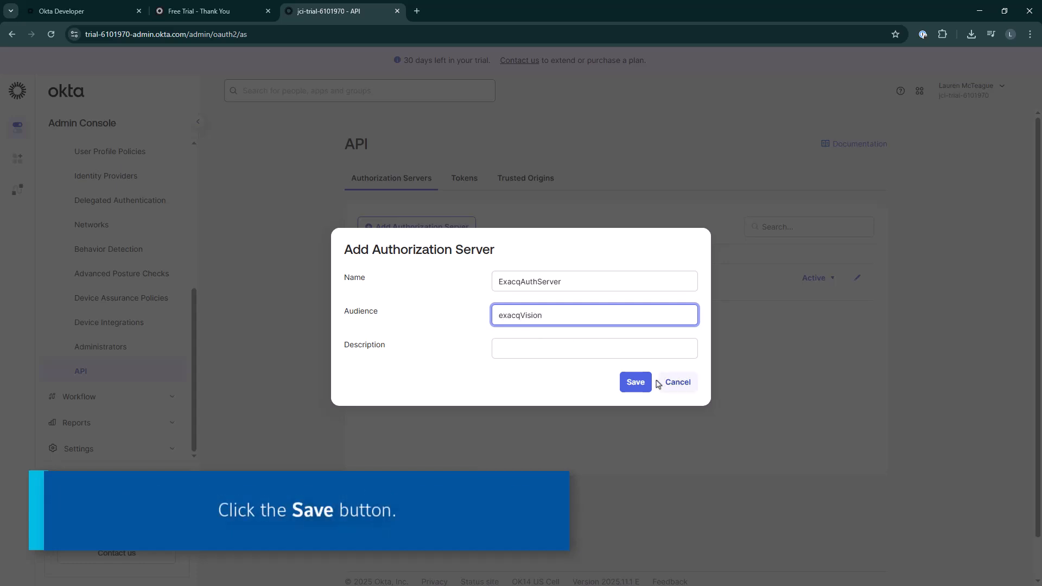
left_click(637, 383)
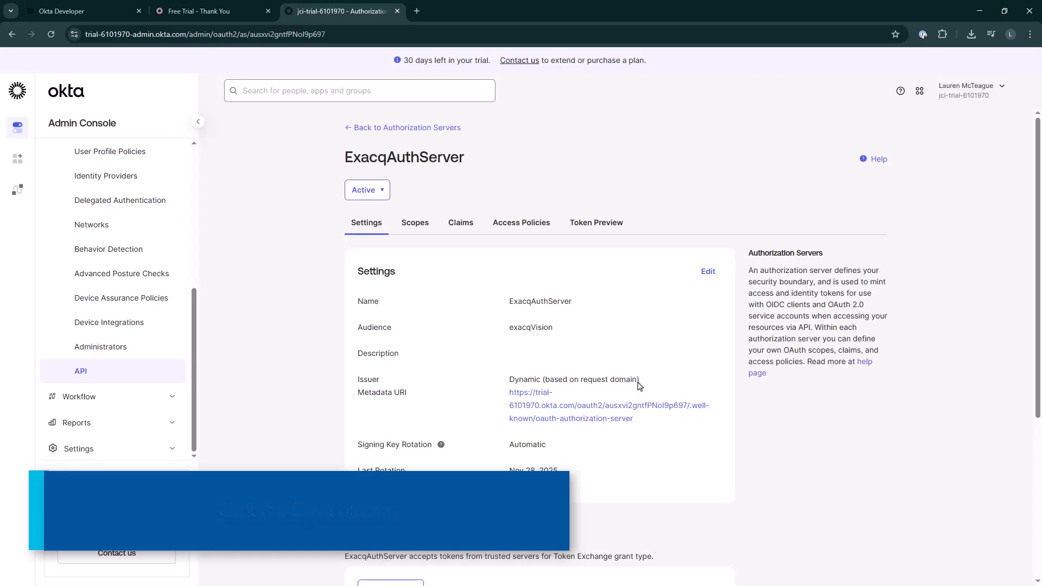
Add a scope named exacq with display phrase Exacq Roles and description Inclue Exacq User roles in Access Token
left_click(415, 223)
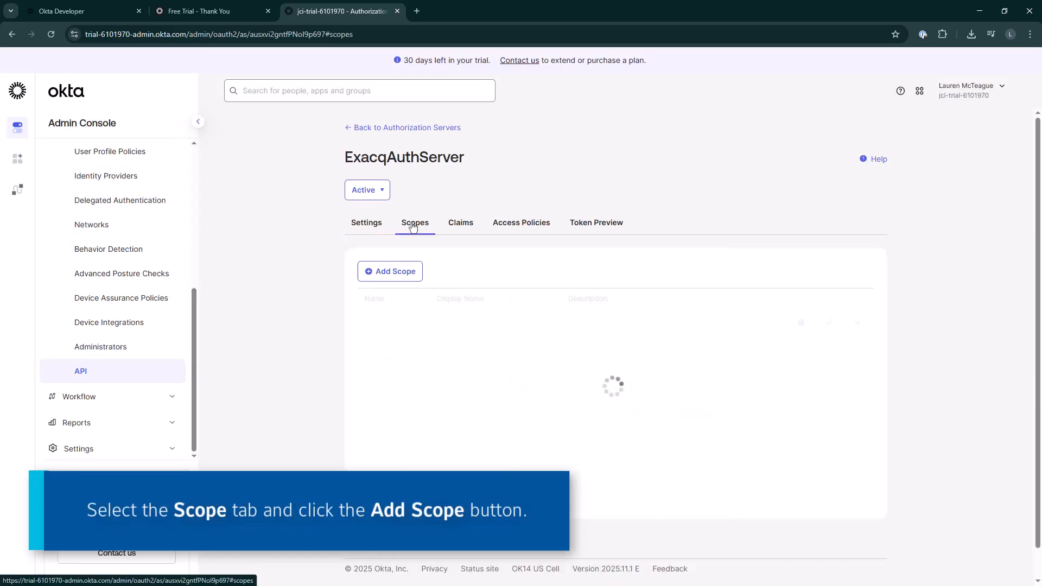
left_click(404, 277)
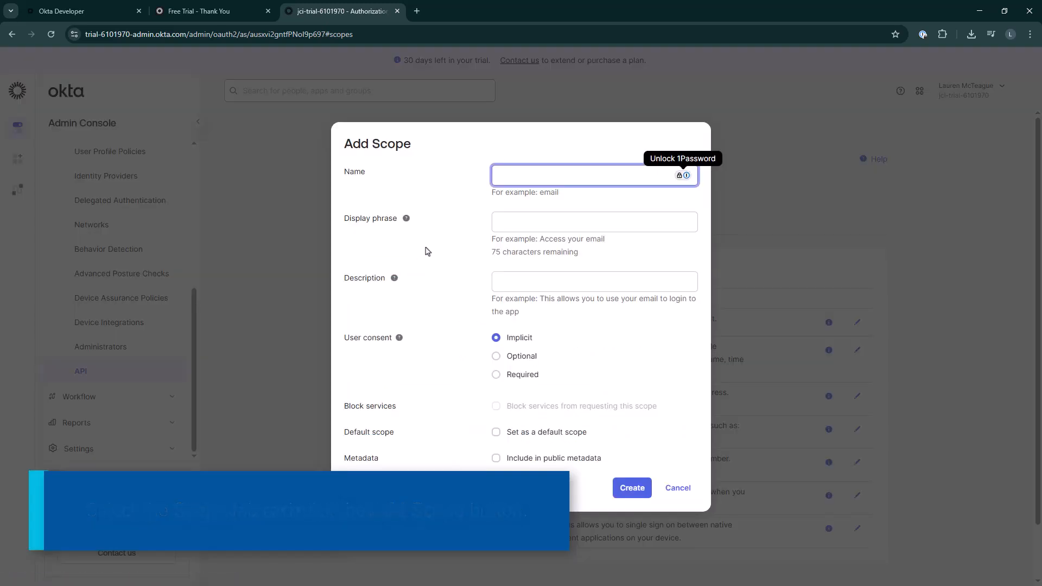
type("exacq")
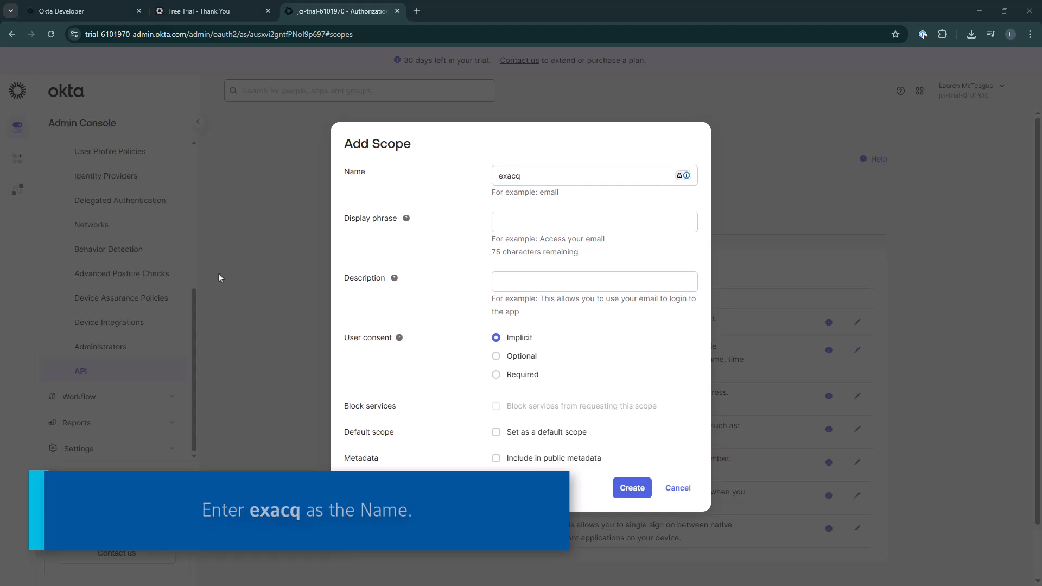
left_click(505, 227)
type("Exacq Roles")
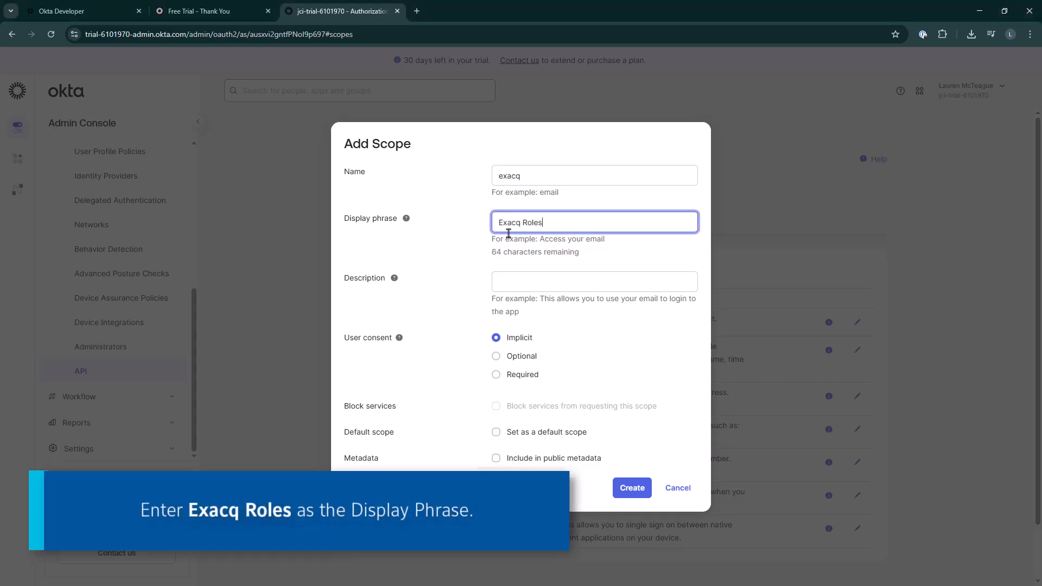
left_click(513, 282)
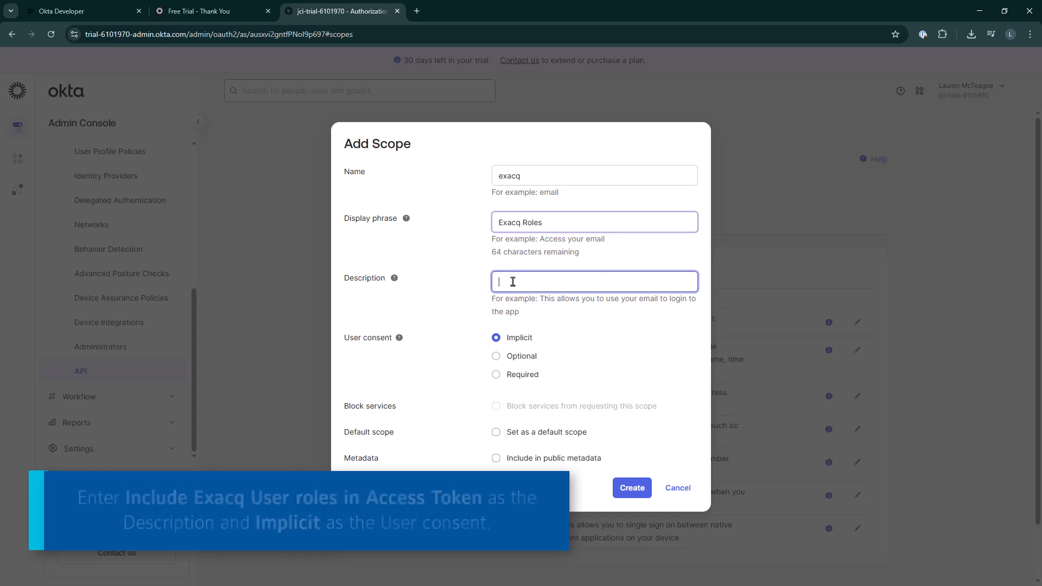
type("I")
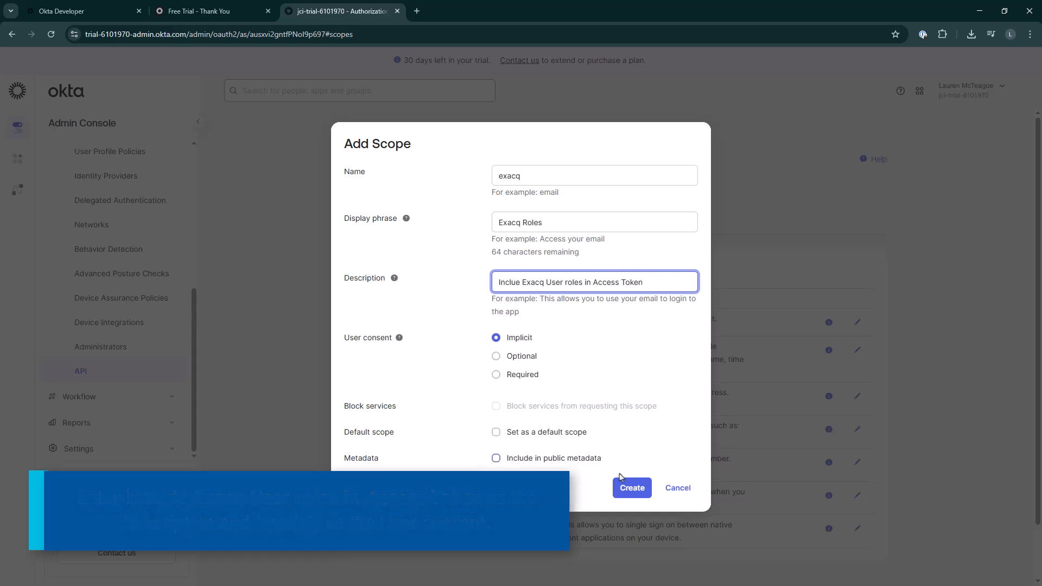
left_click(631, 488)
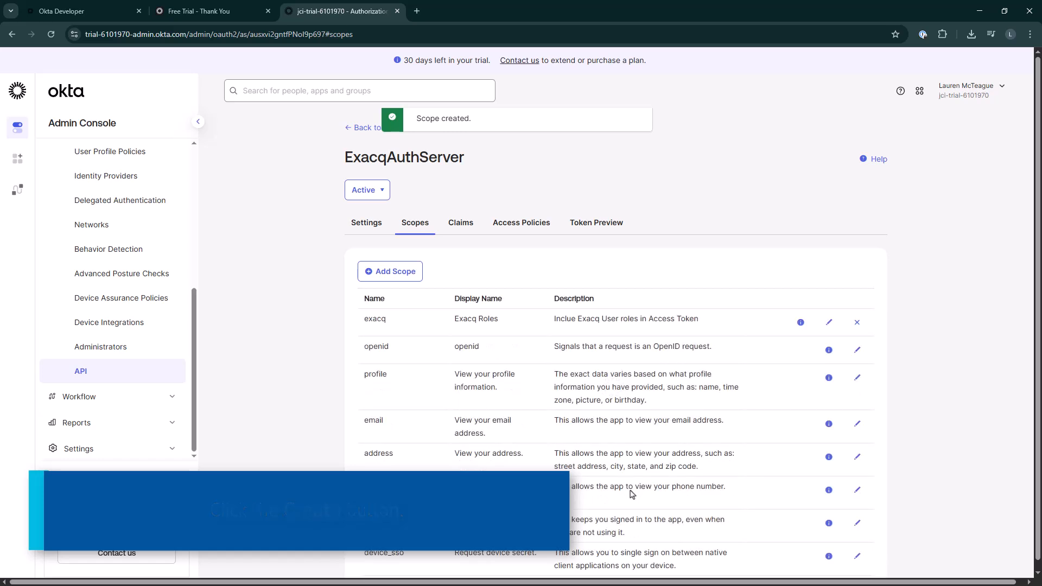
Start a new claim named groups for the access token with value type Groups
left_click(470, 225)
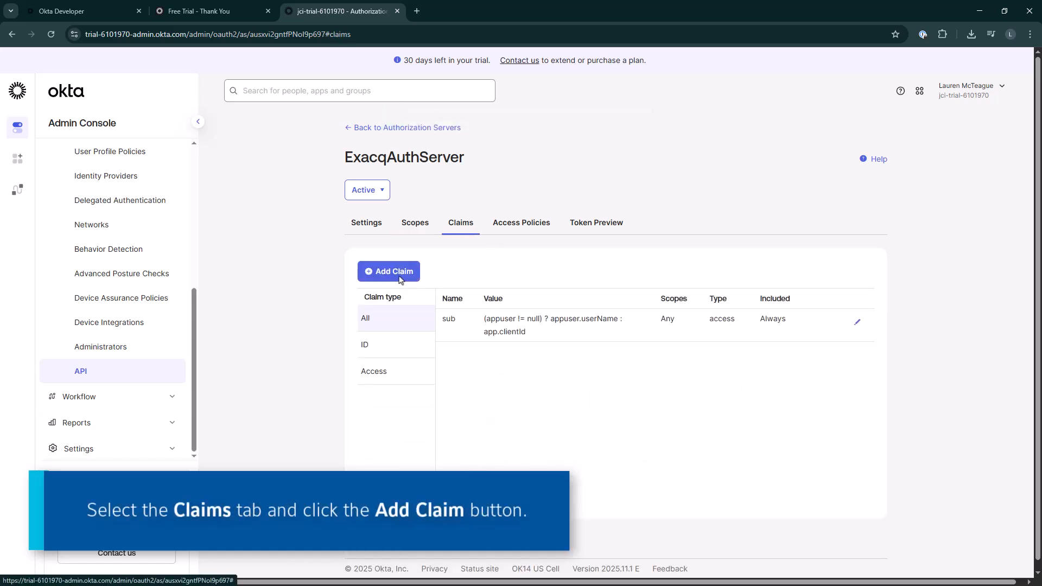
left_click(400, 276)
type("groups")
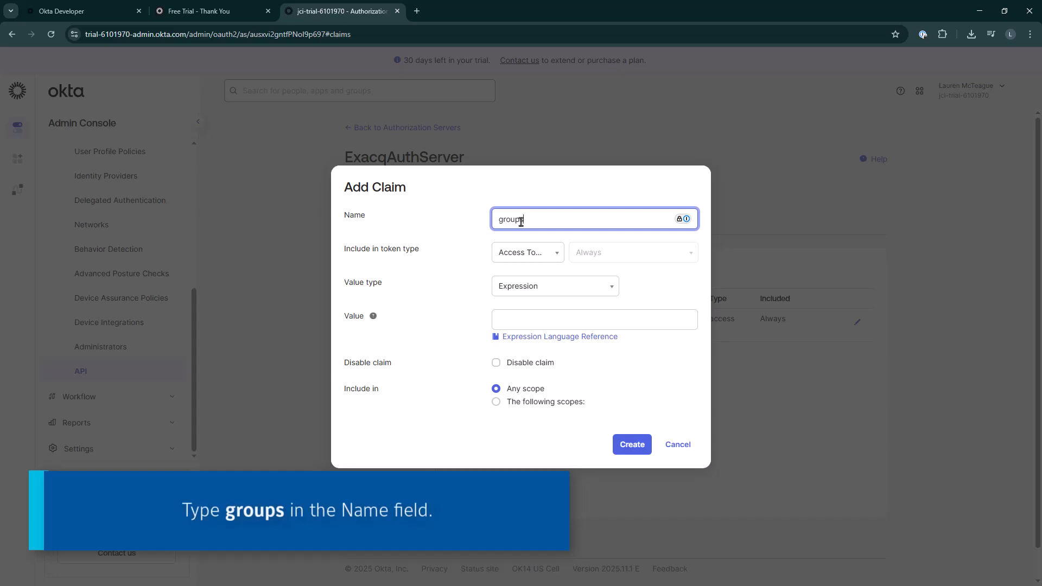
left_click(529, 252)
left_click(525, 273)
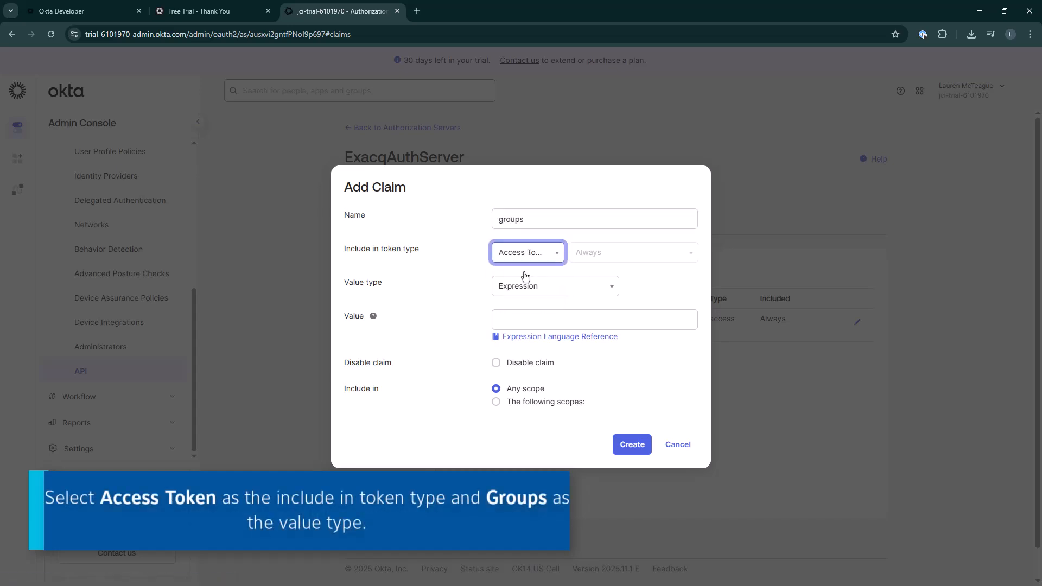
left_click(526, 287)
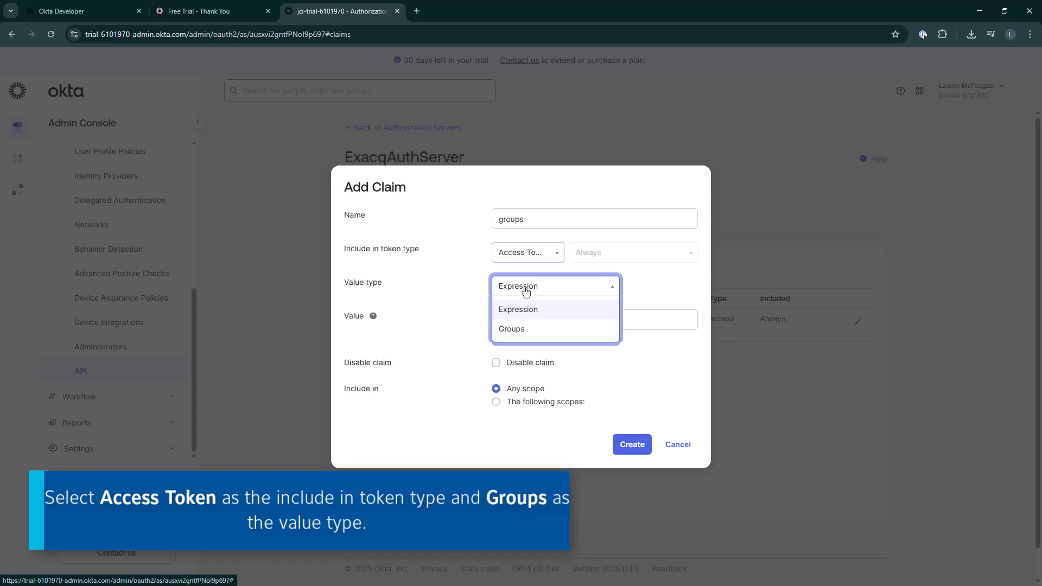
left_click(520, 329)
Filter the groups claim with Matches regex .*, restrict it to the exacq scope, and create it
left_click(546, 337)
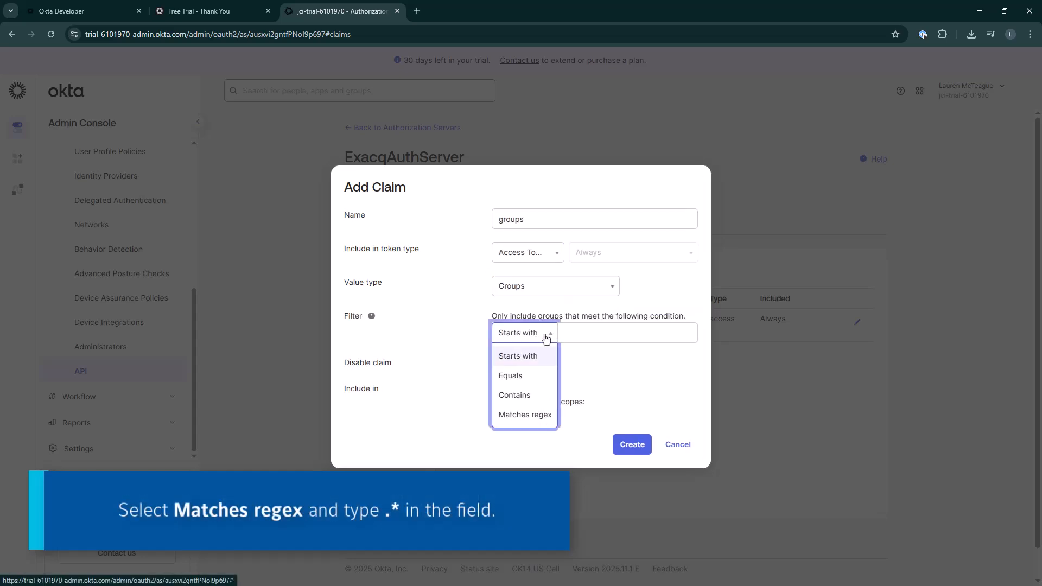
left_click(525, 416)
left_click(588, 333)
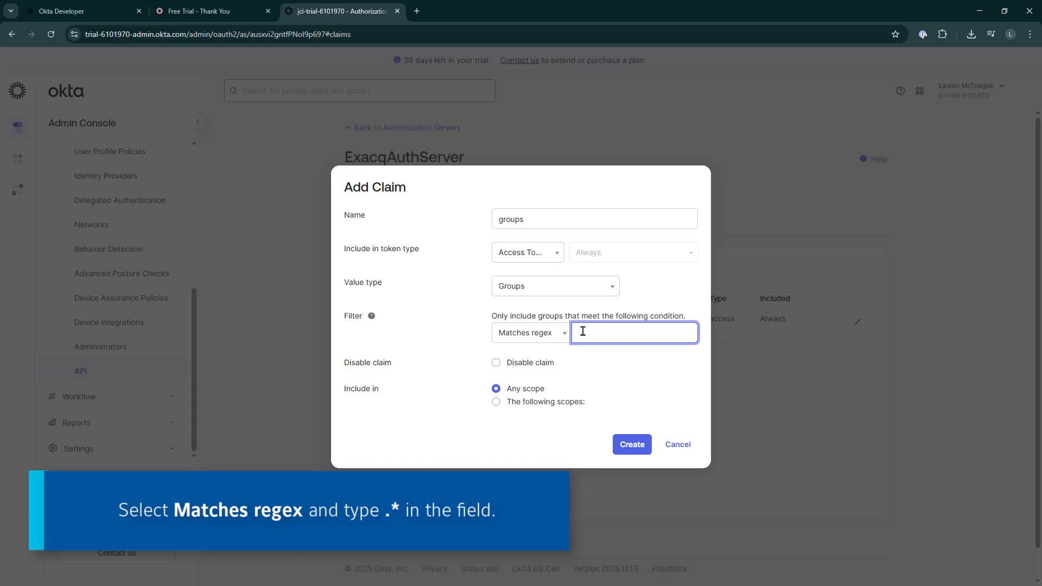
type(".*")
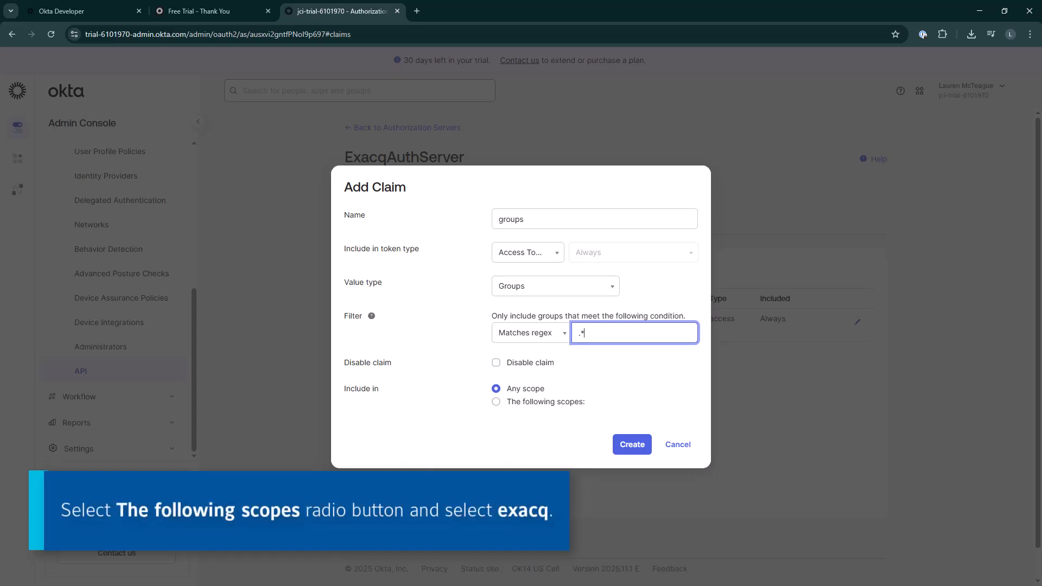
left_click(497, 402)
left_click(519, 421)
type("exacq")
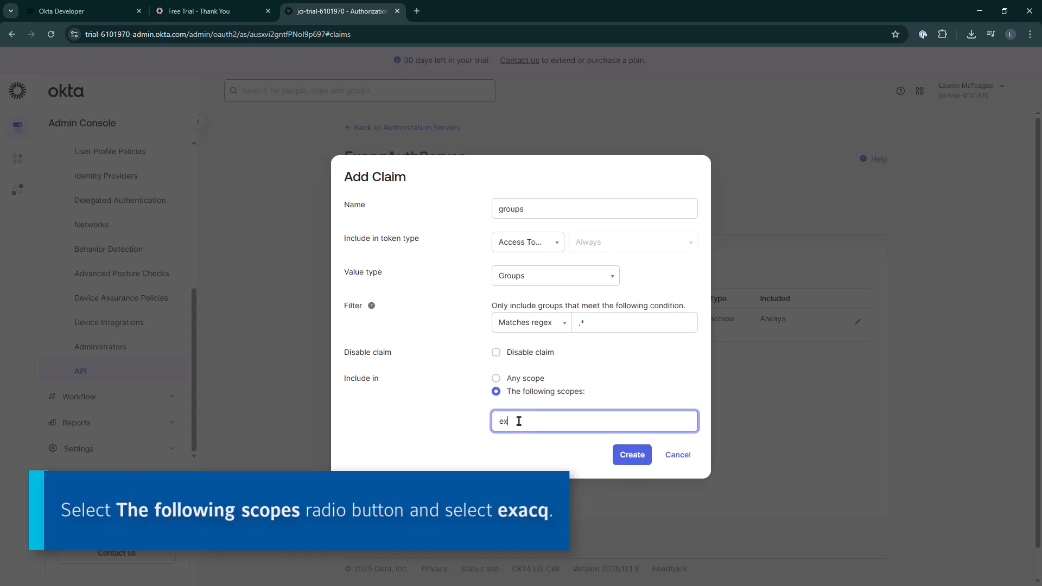
left_click(519, 444)
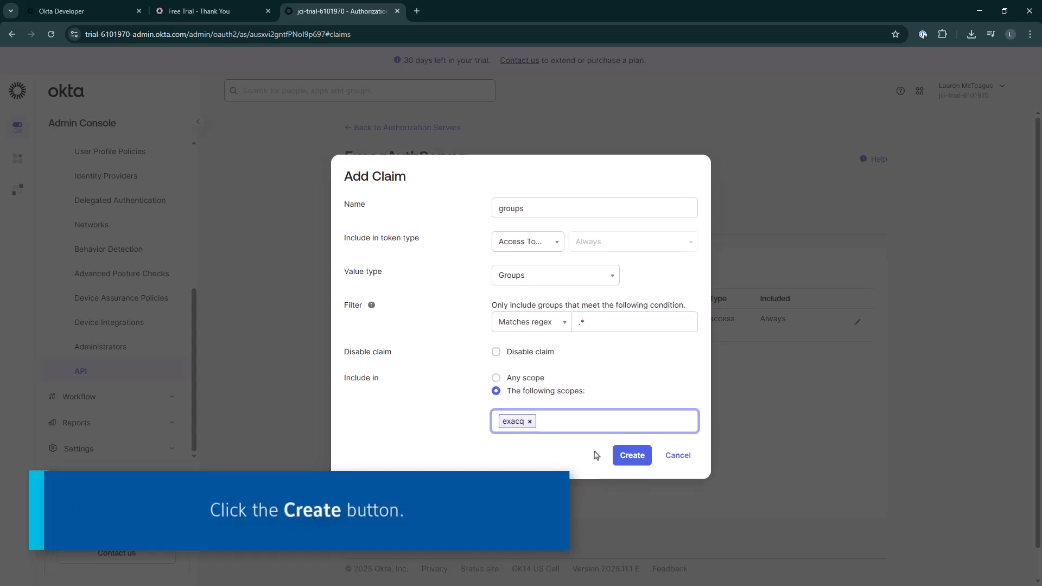
left_click(632, 456)
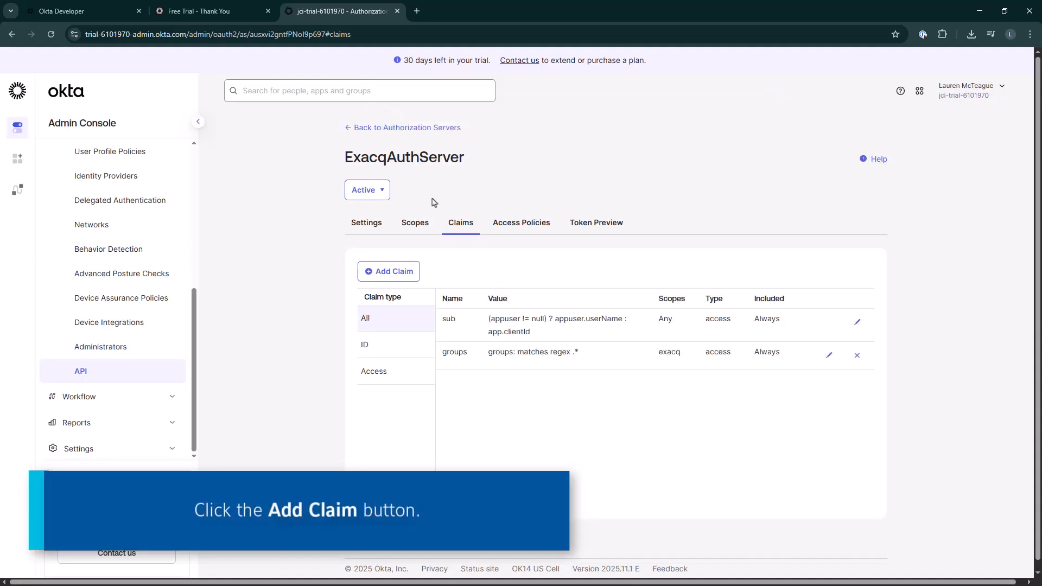
Add an email access-token claim with expression value user.email, restricted to the exacq scope
left_click(388, 271)
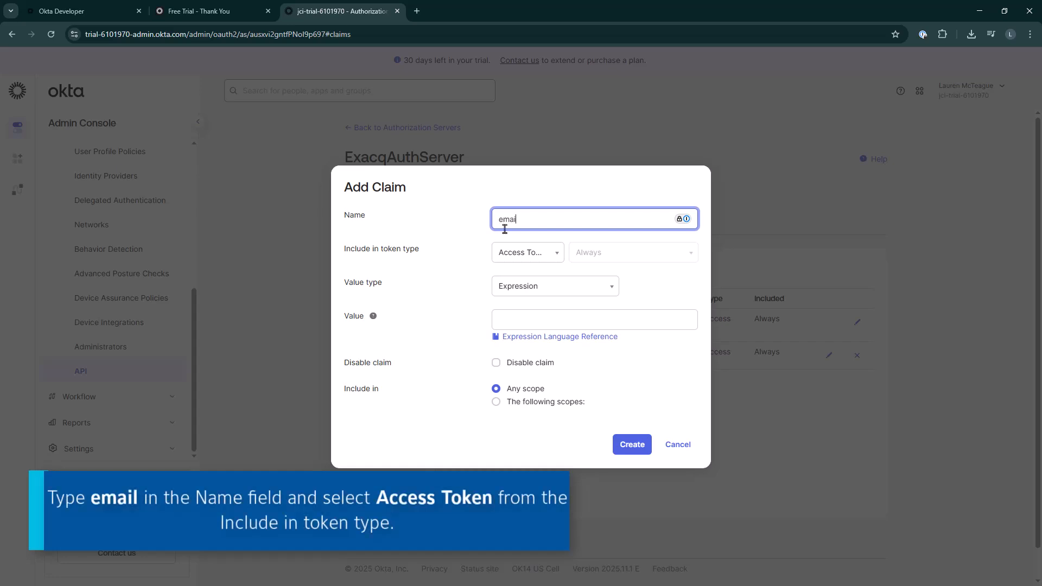
left_click(521, 253)
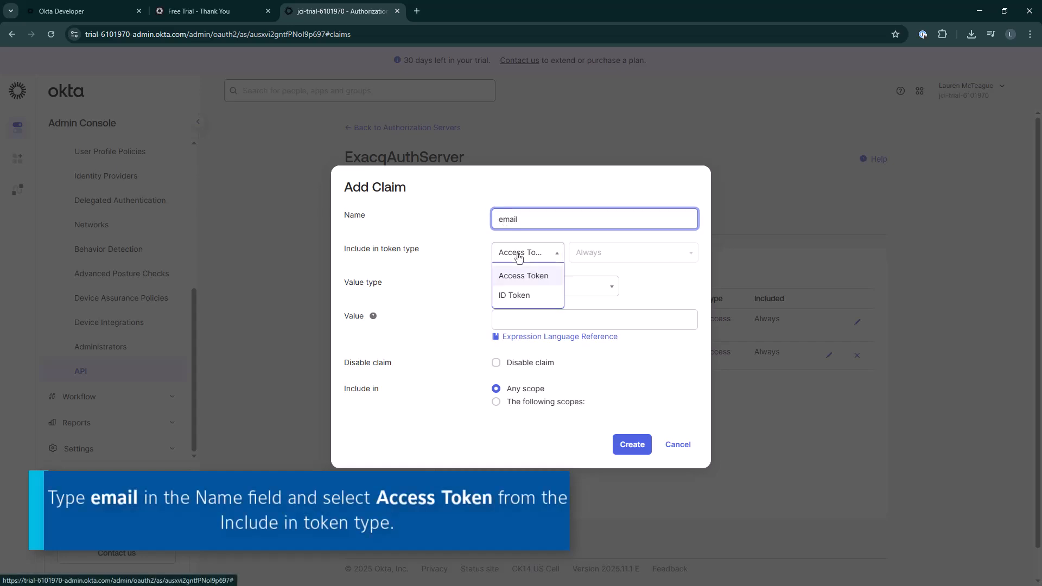
left_click(508, 273)
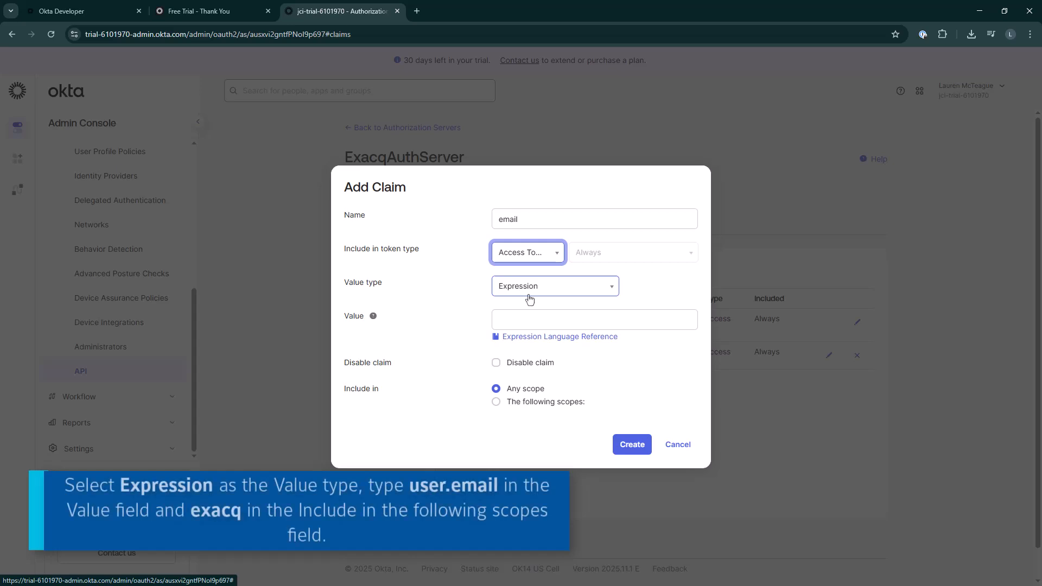
left_click(532, 324)
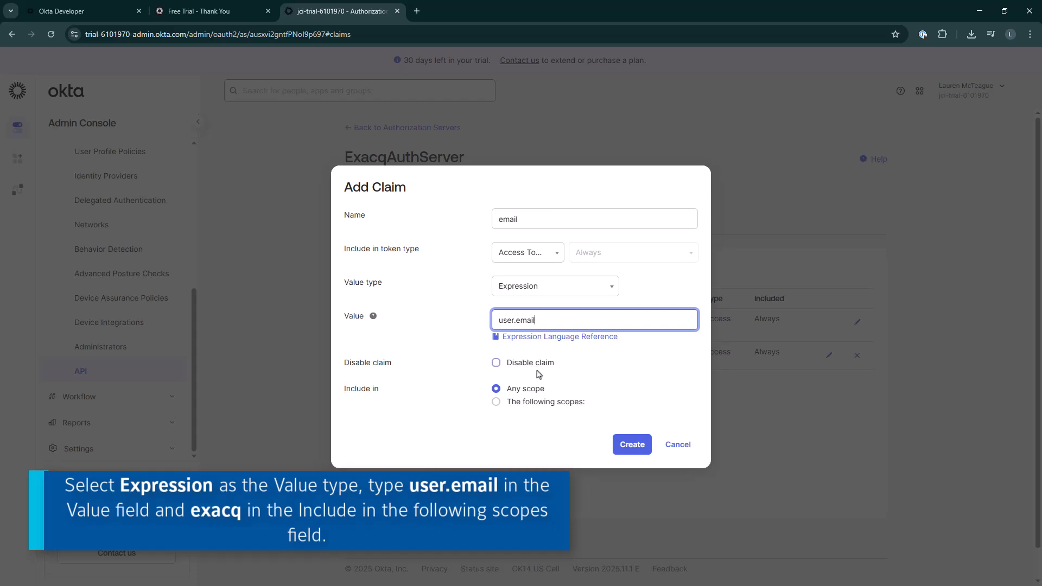
left_click(521, 404)
left_click(515, 423)
type("e")
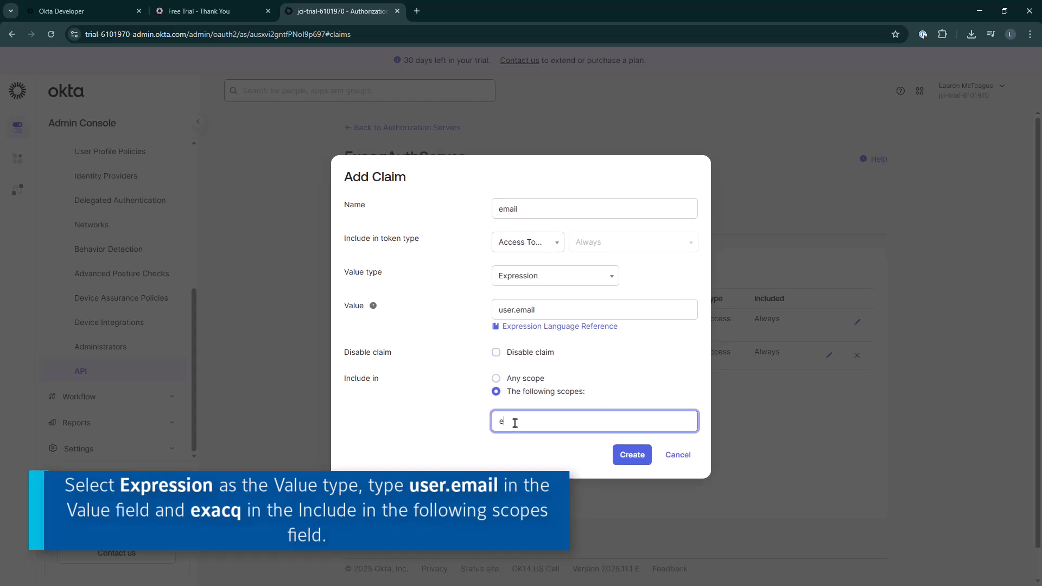
type("xacq")
left_click(523, 447)
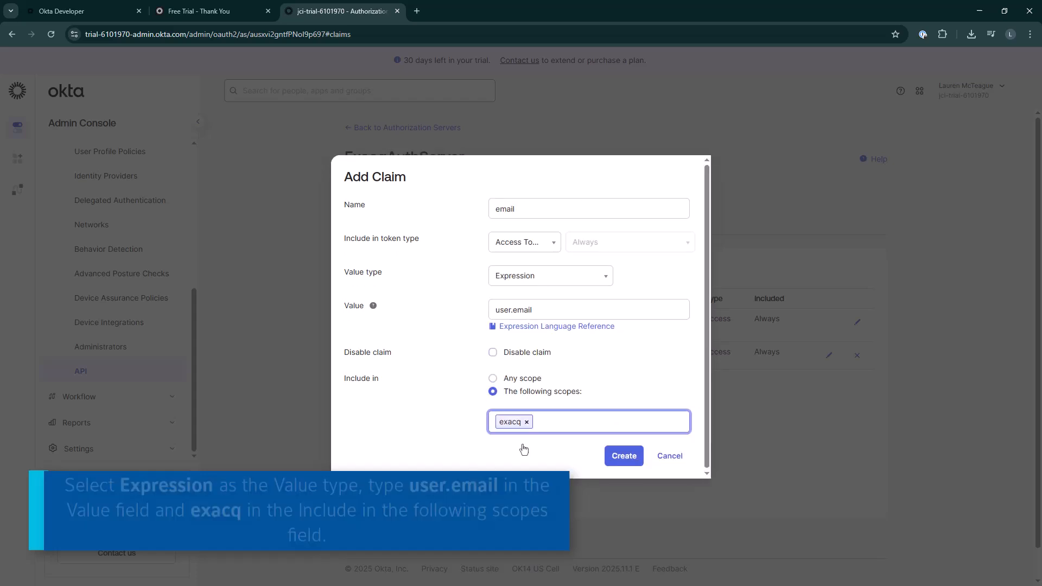
left_click(631, 456)
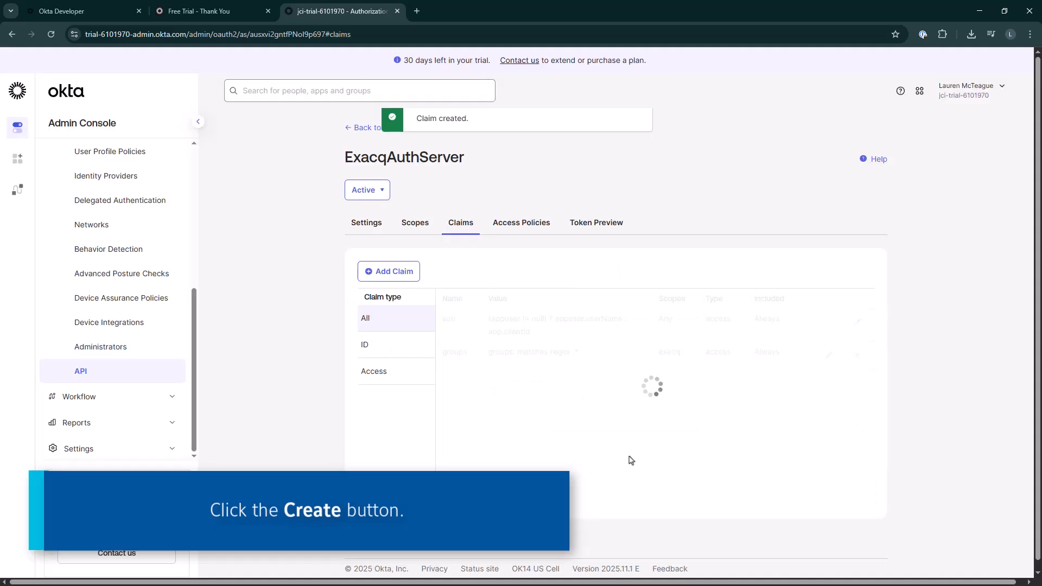
Add an access policy named ExacqPolicy with description ExacqPolicy, assigned to Exacq Enterprise Manager Auth App
left_click(510, 231)
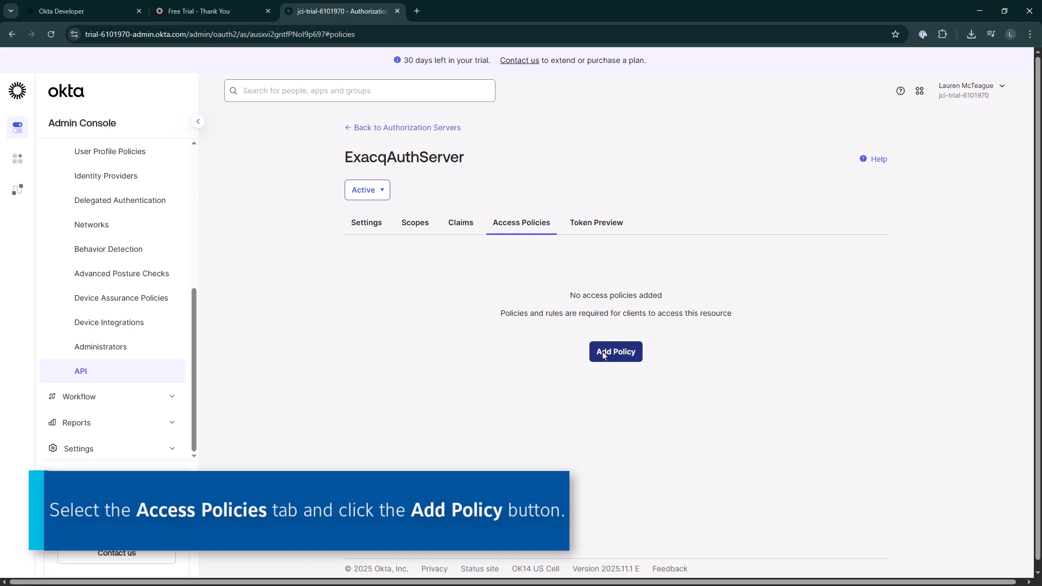
left_click(604, 355)
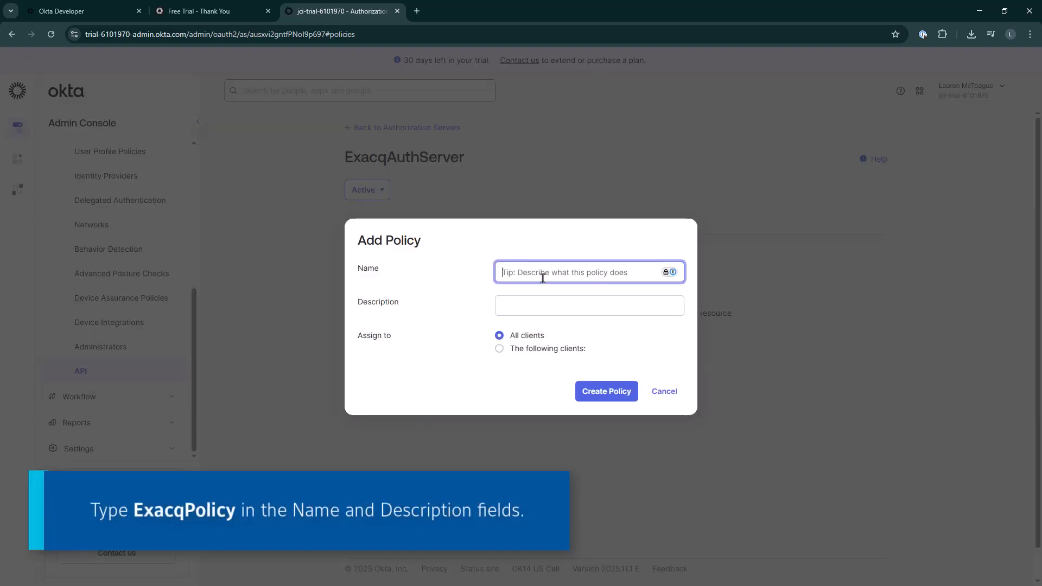
type("ExacqPolicy")
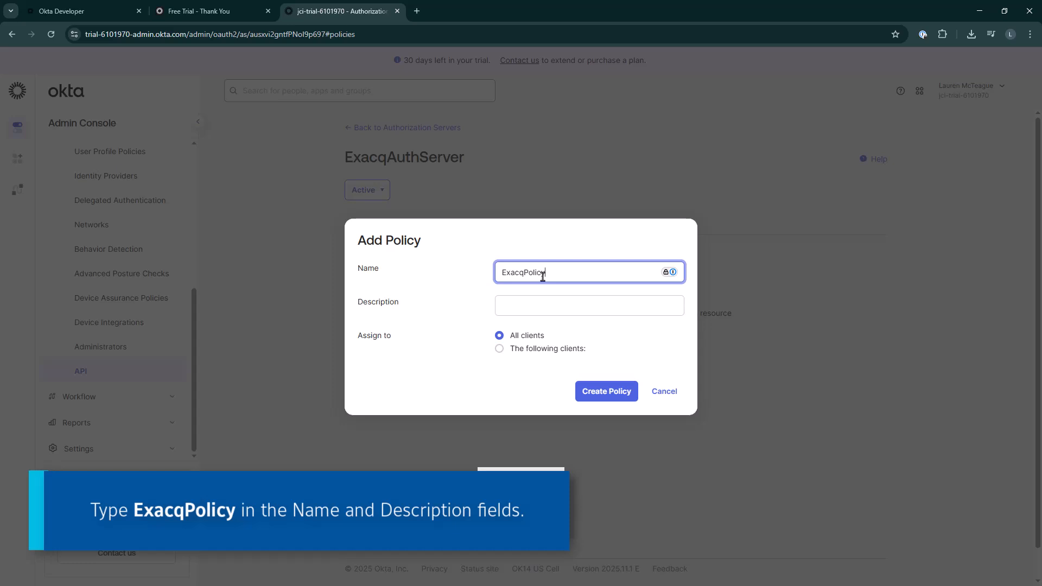
left_click(538, 300)
type("ExacqPolicy")
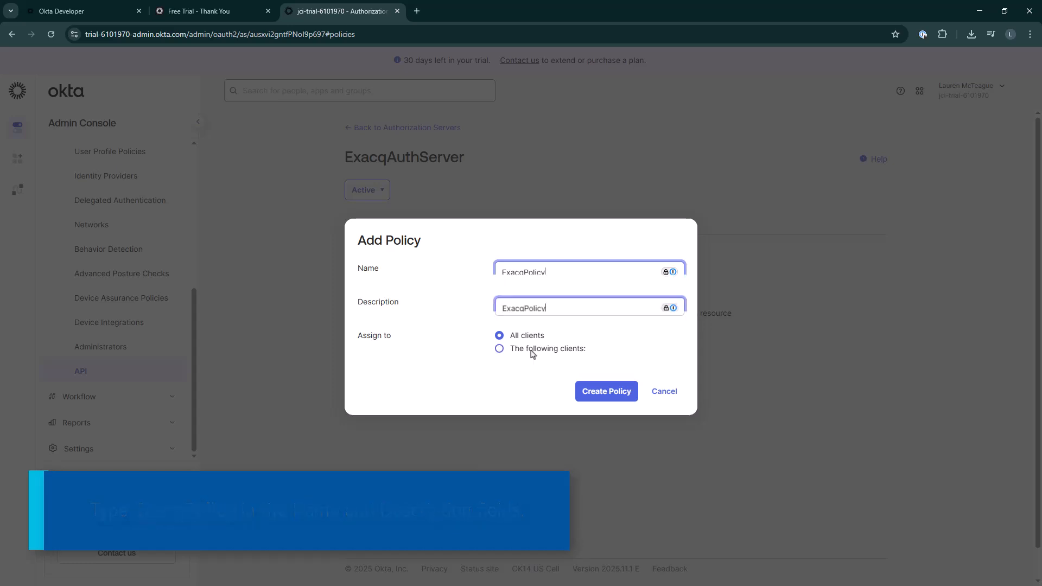
left_click(531, 353)
left_click(525, 374)
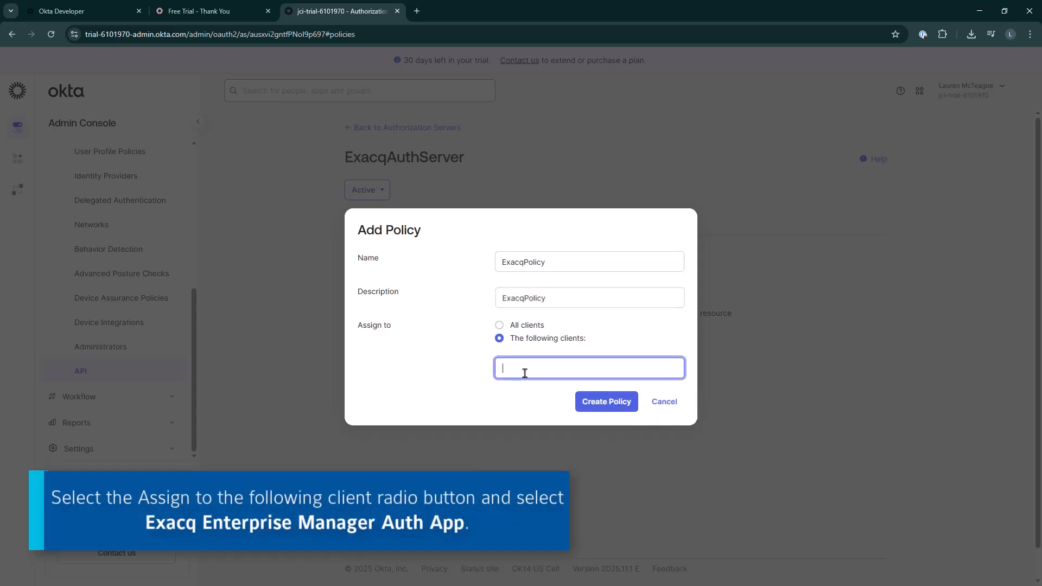
type("ex")
left_click(553, 381)
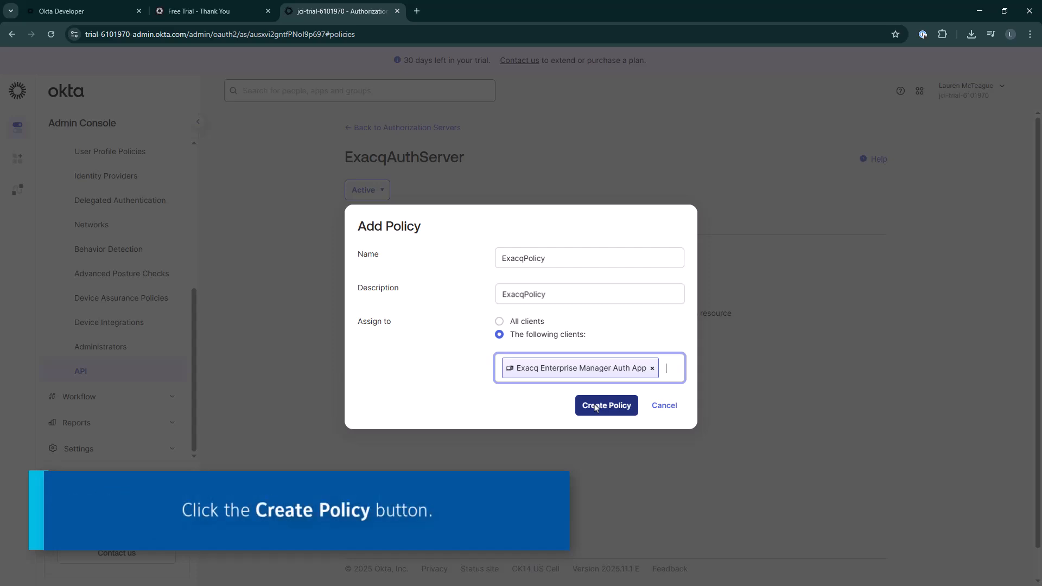
left_click(595, 408)
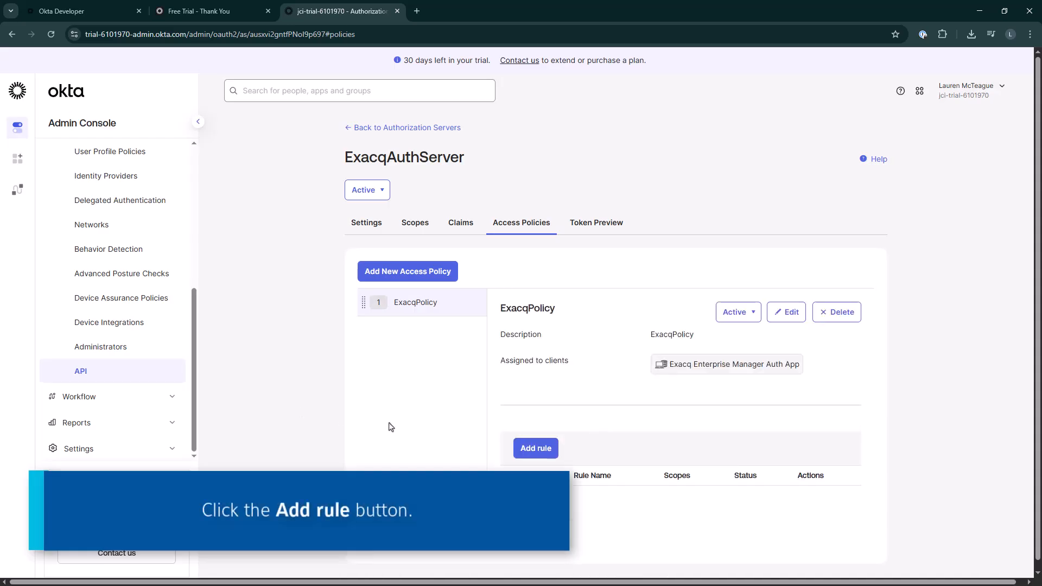
Add a rule named Exacq General Rules to the policy with default settings
left_click(536, 448)
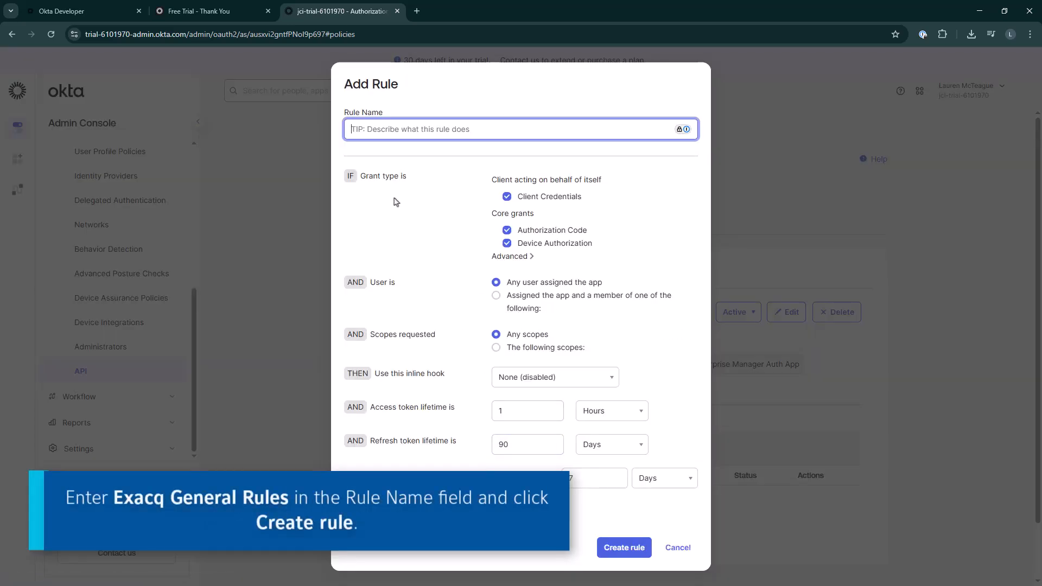
type("Exacq General Rules")
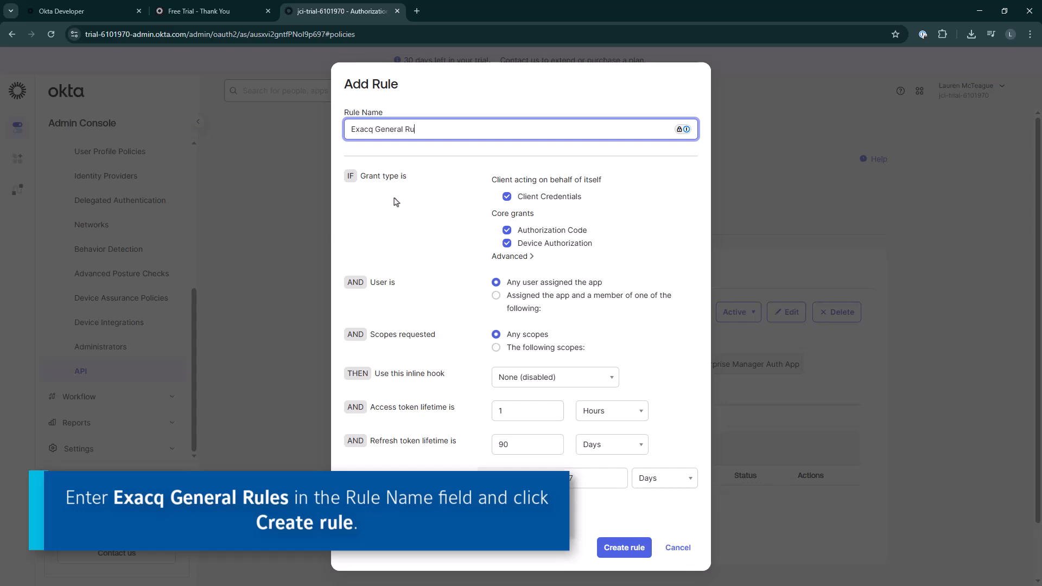
left_click(624, 548)
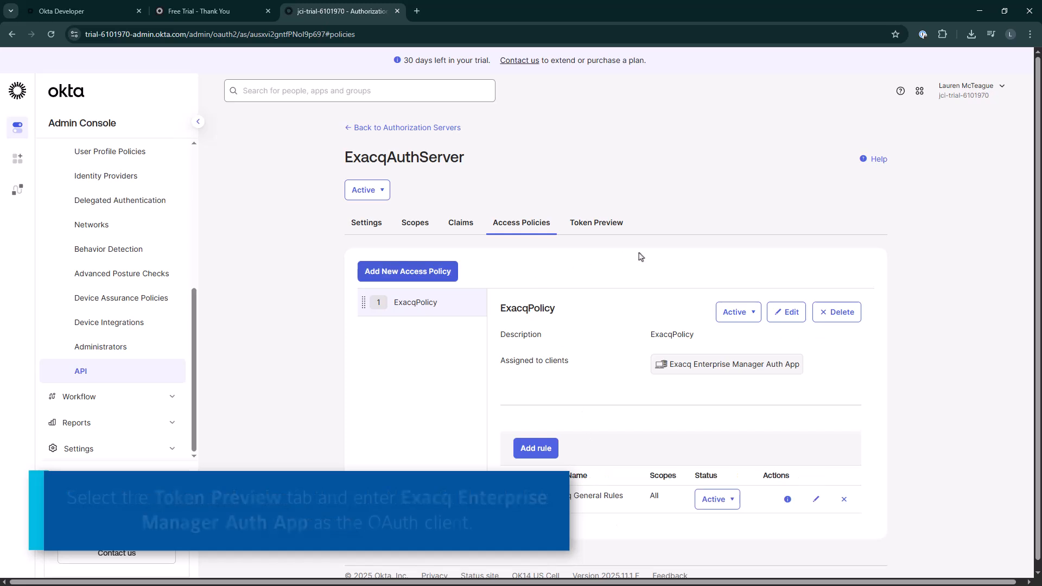
In Token Preview, select Exacq Enterprise Manager Auth App as the OAuth client and Authorization Code as the grant type
left_click(592, 233)
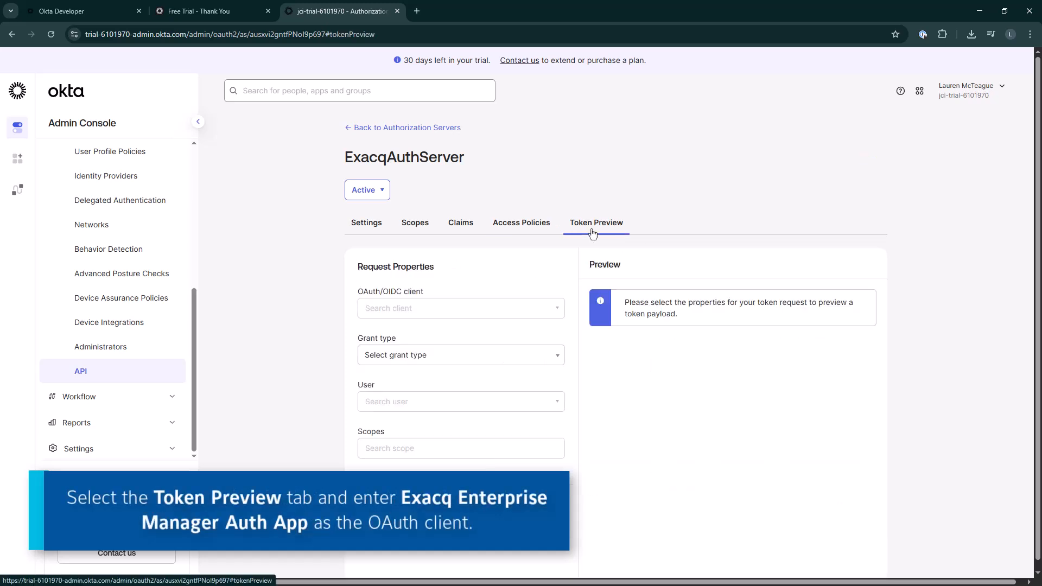
left_click(450, 310)
type("exac")
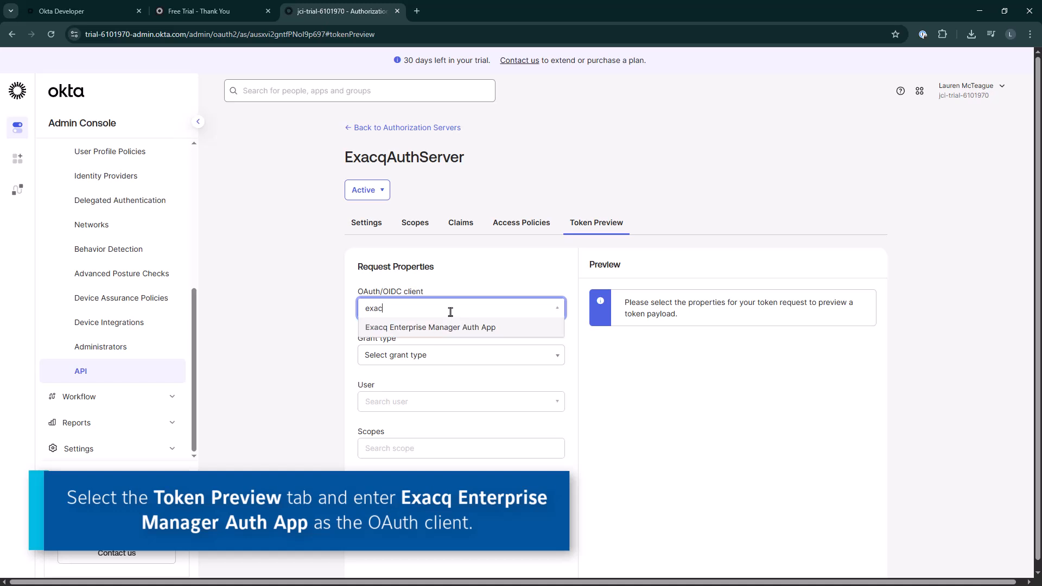
left_click(444, 328)
left_click(426, 355)
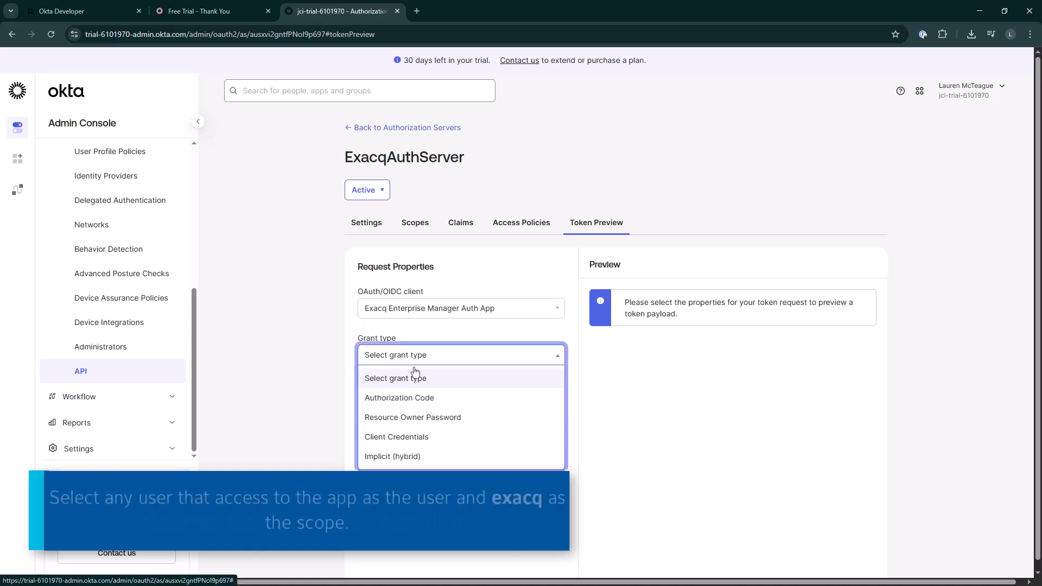
left_click(407, 401)
left_click(407, 400)
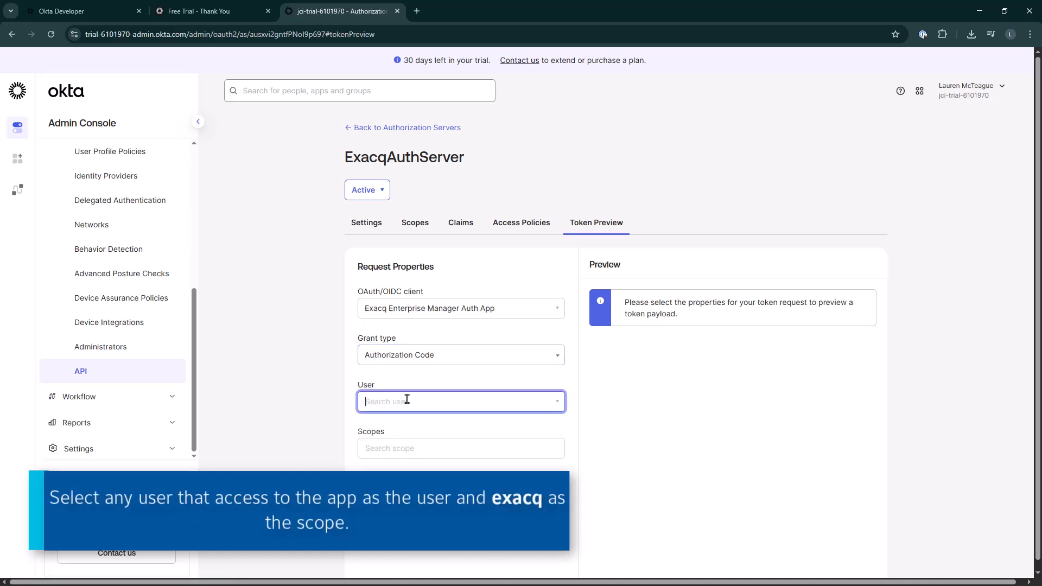
Pick a user with app access, add the exacq scope, and preview the token
type("la")
left_click(407, 422)
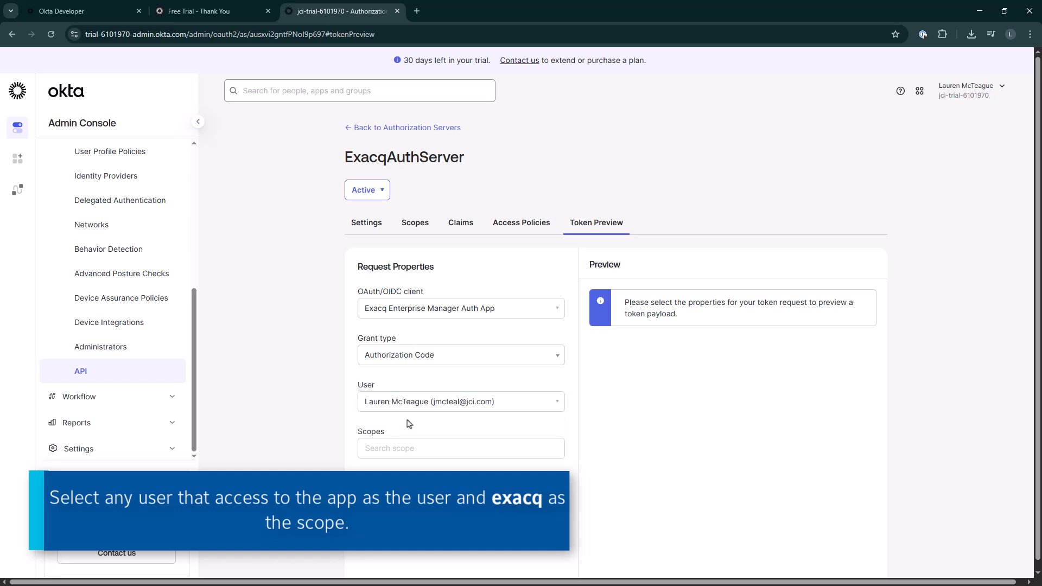
left_click(400, 449)
type("exacq")
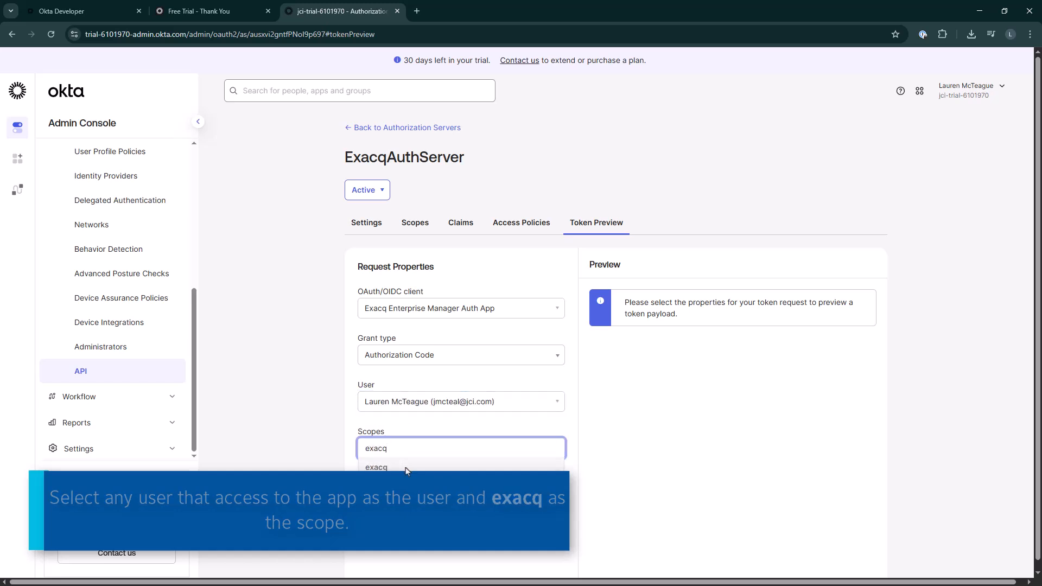
left_click(406, 469)
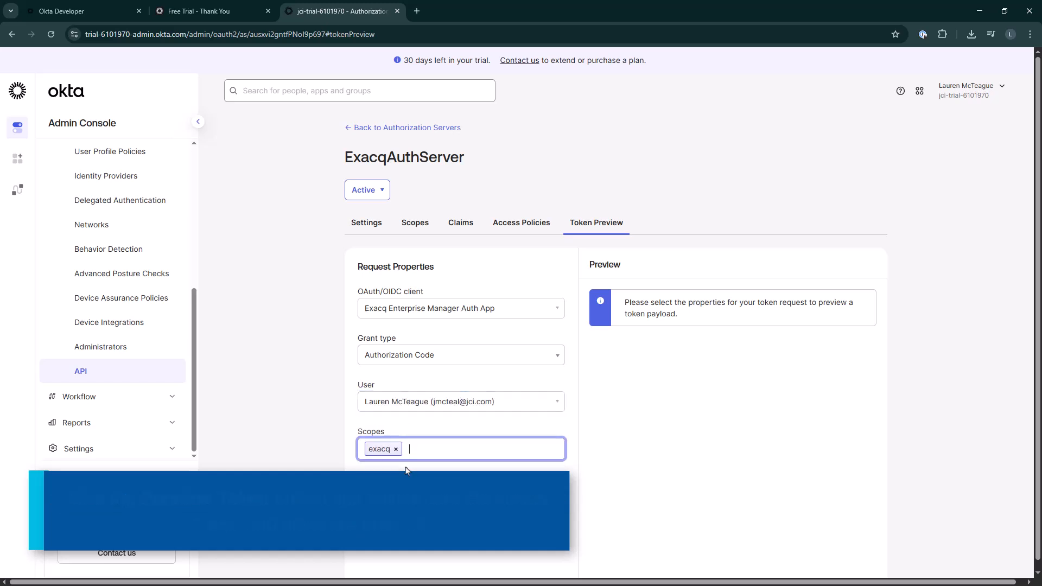
left_click(520, 491)
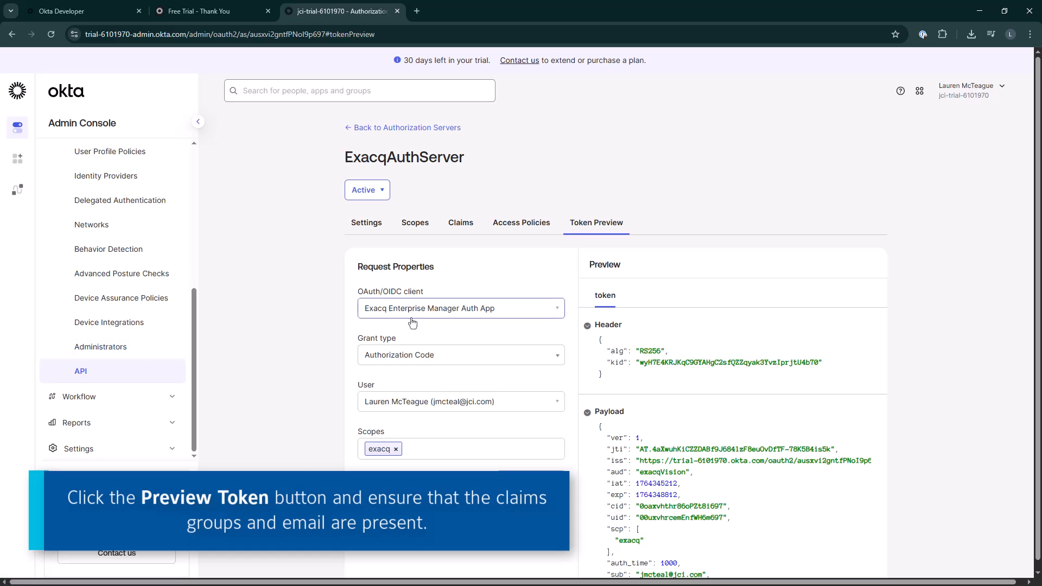
Switch the grant type to Client Credentials and preview the token again
left_click(407, 356)
left_click(404, 436)
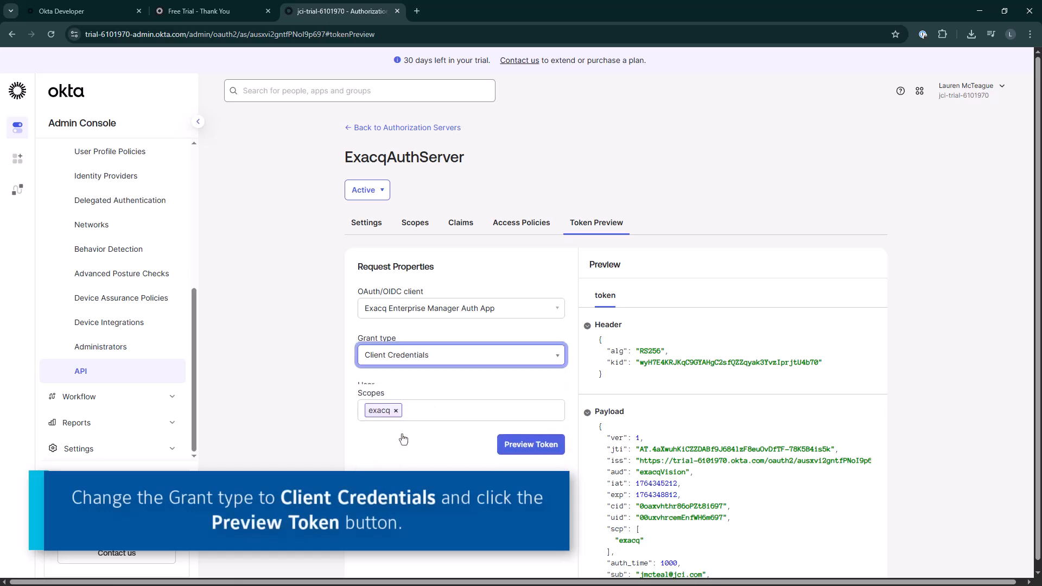
left_click(535, 441)
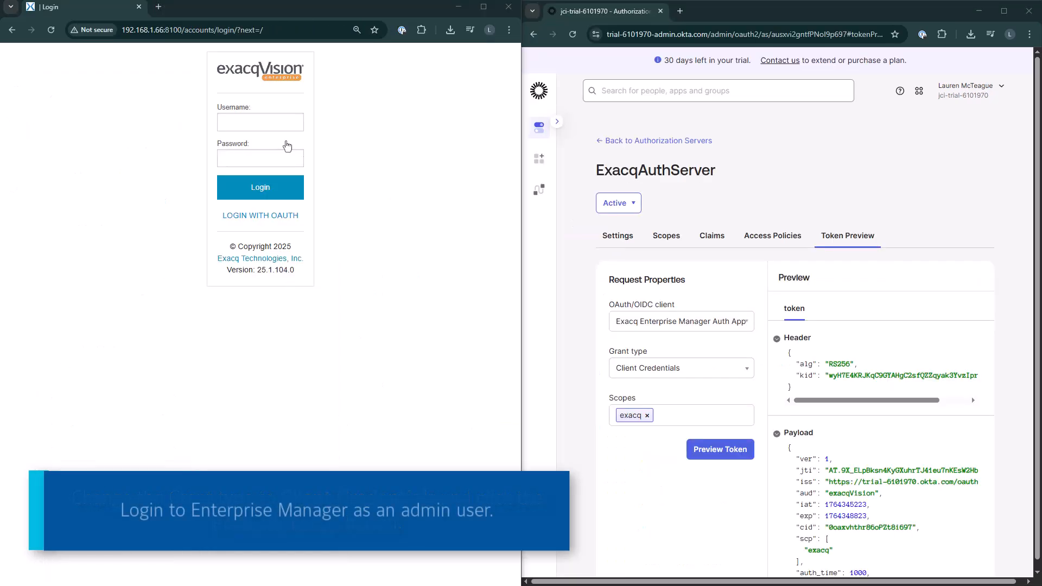
Log in to exacqVision Enterprise Manager with the admin username and password
left_click(255, 124)
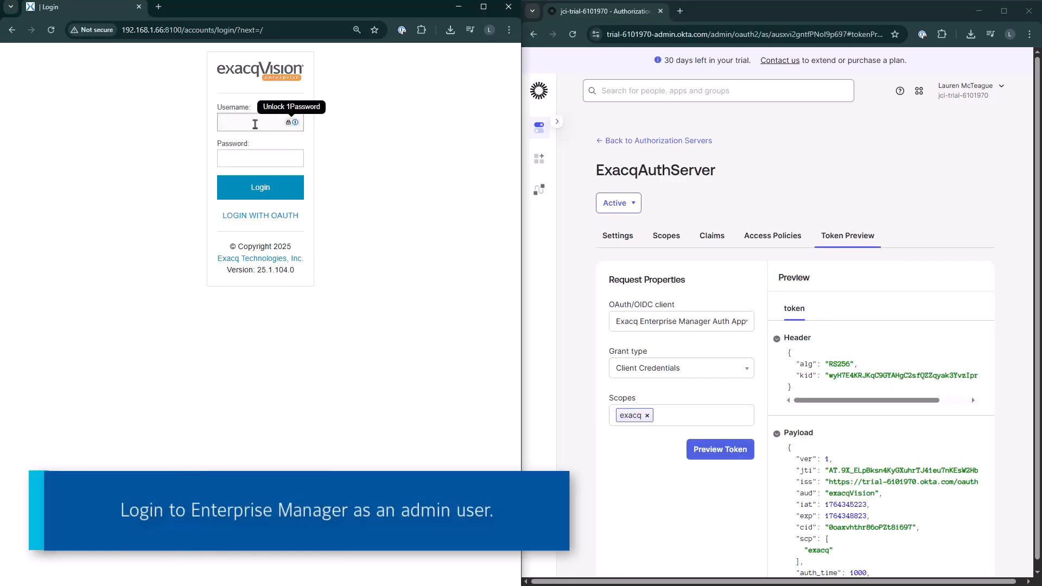
type("laurenadmin")
key("Tab")
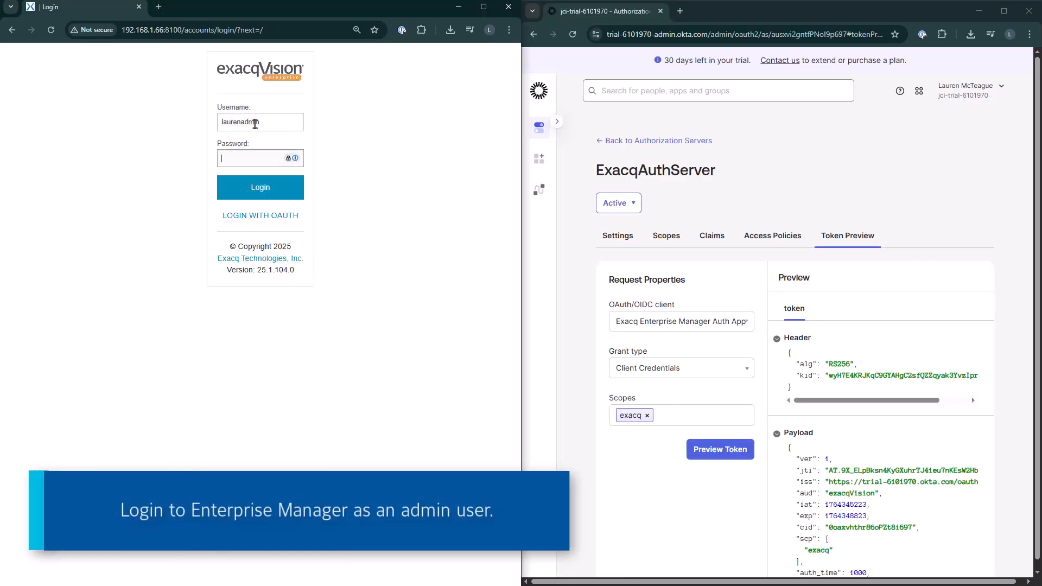
type("•••••••")
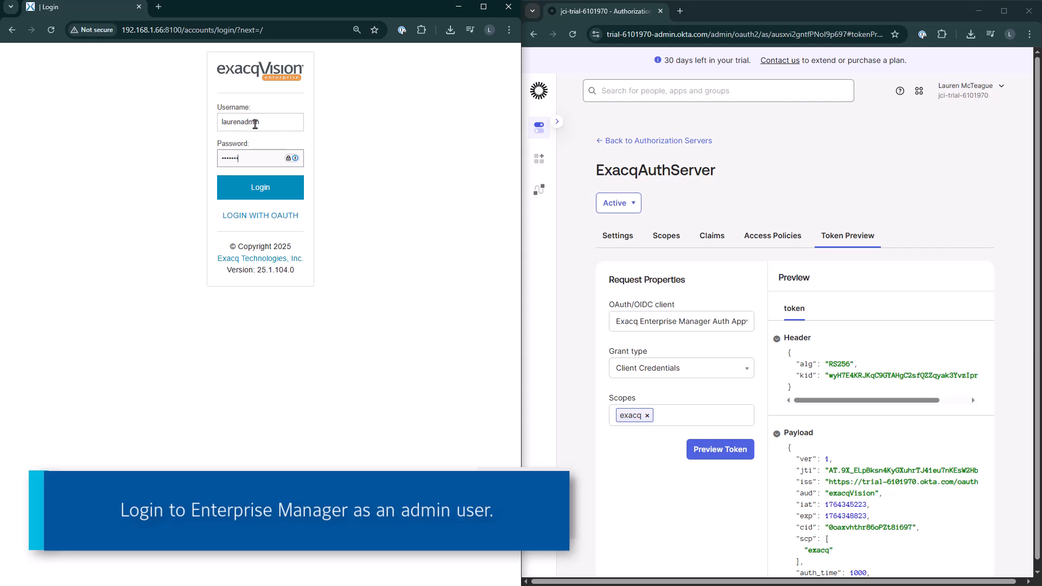
type("•••")
left_click(253, 188)
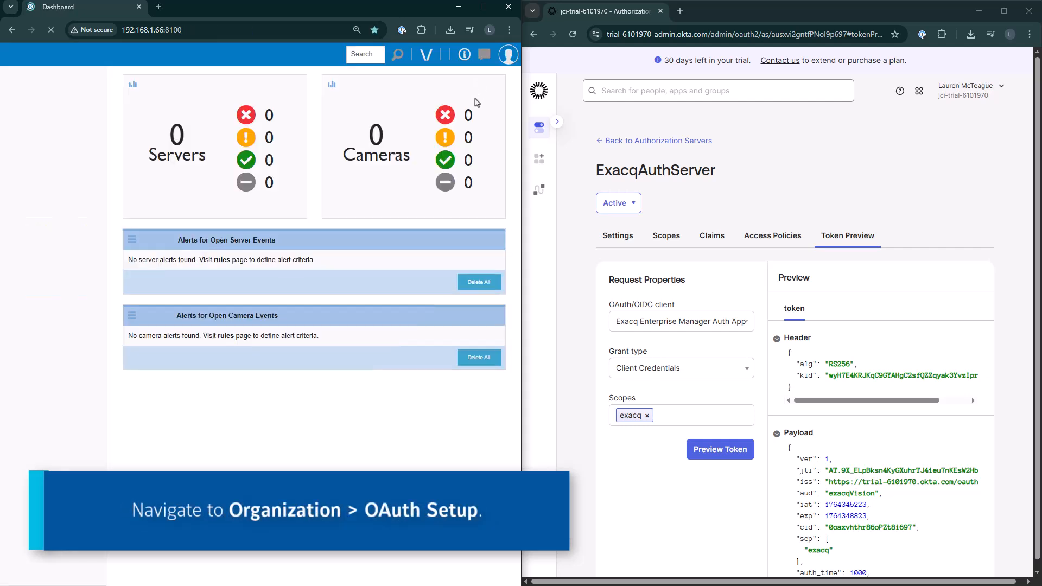
Open Organization > OAuth Setup and start editing the Identity Provider Configuration details
left_click(491, 73)
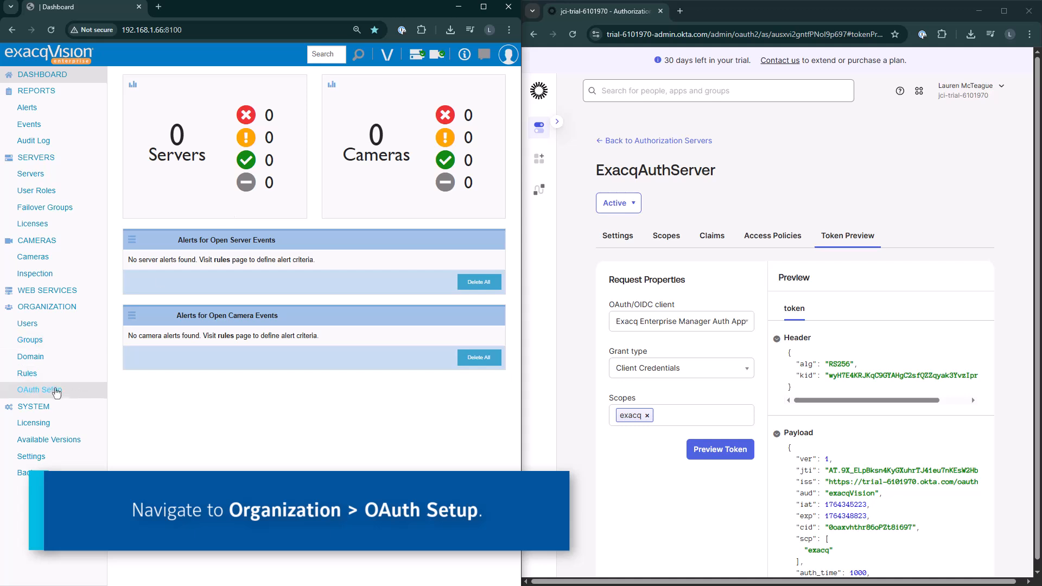
left_click(53, 393)
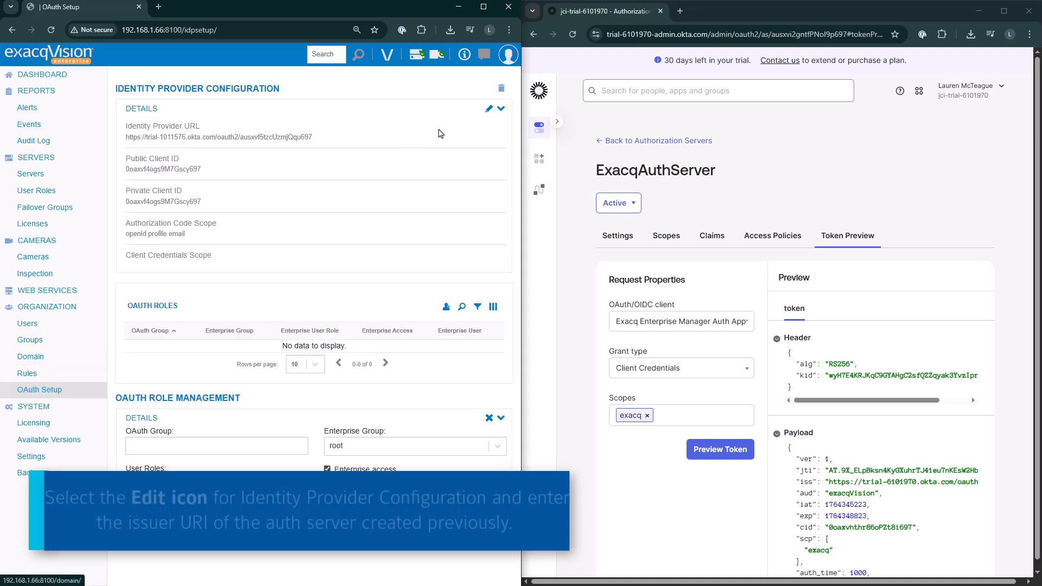
left_click(487, 111)
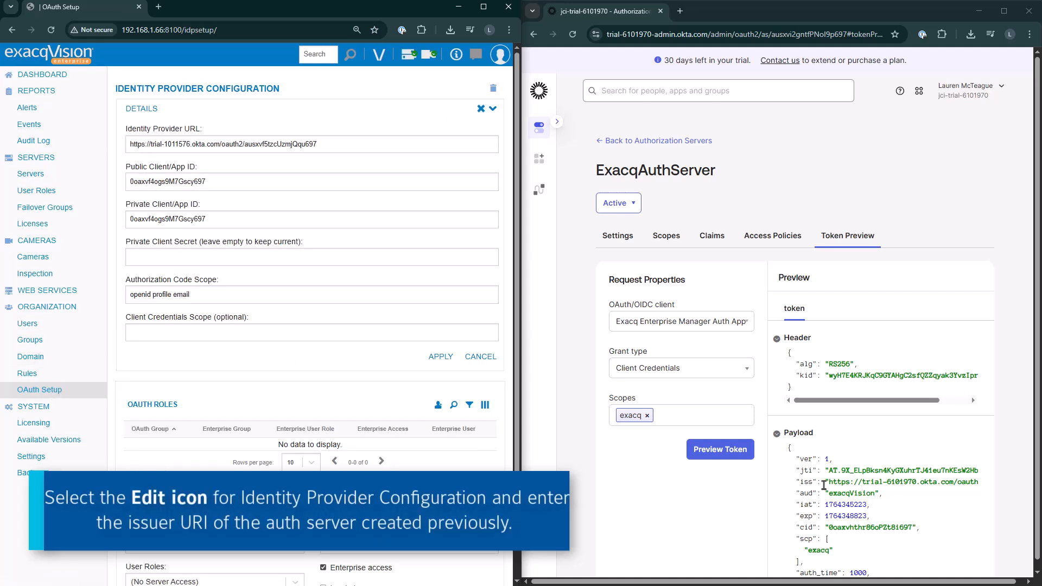
Copy the issuer URI from the token preview and paste it as the Identity Provider URL
left_click_drag(829, 482, 941, 485)
key("ctrl+c")
left_click(325, 151)
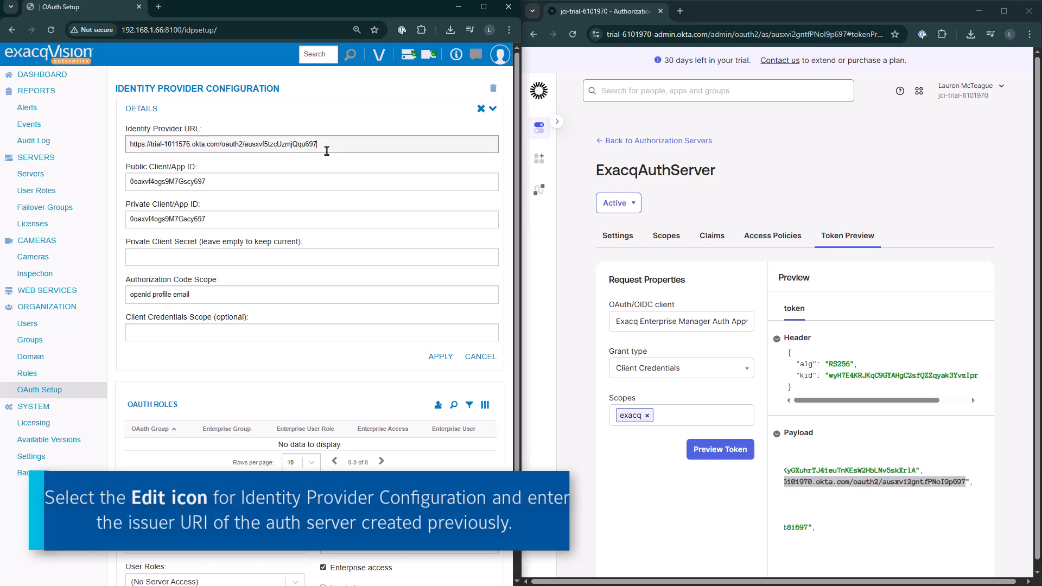
key("ctrl+a")
key("ctrl+v")
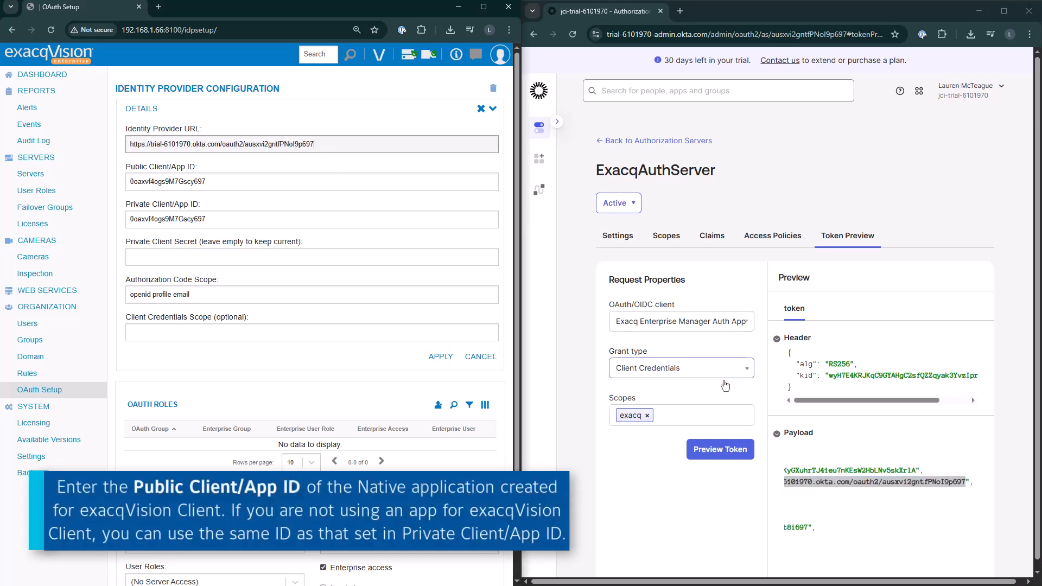
Copy the client ID from the token payload's cid and paste it into both Public and Private Client/App ID
scroll(825, 545, "down", 1)
left_click(825, 555)
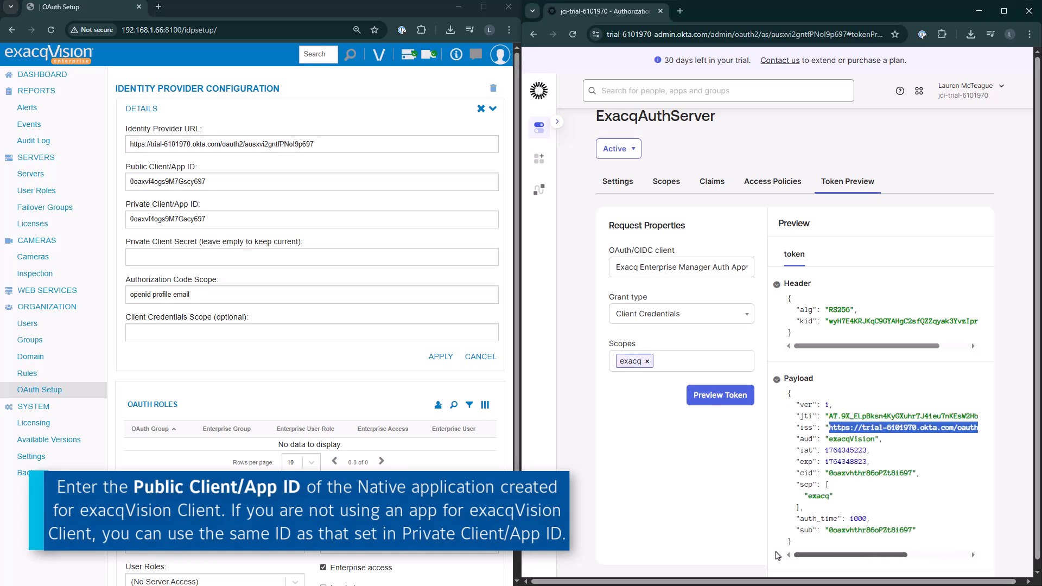
left_click_drag(829, 473, 912, 473)
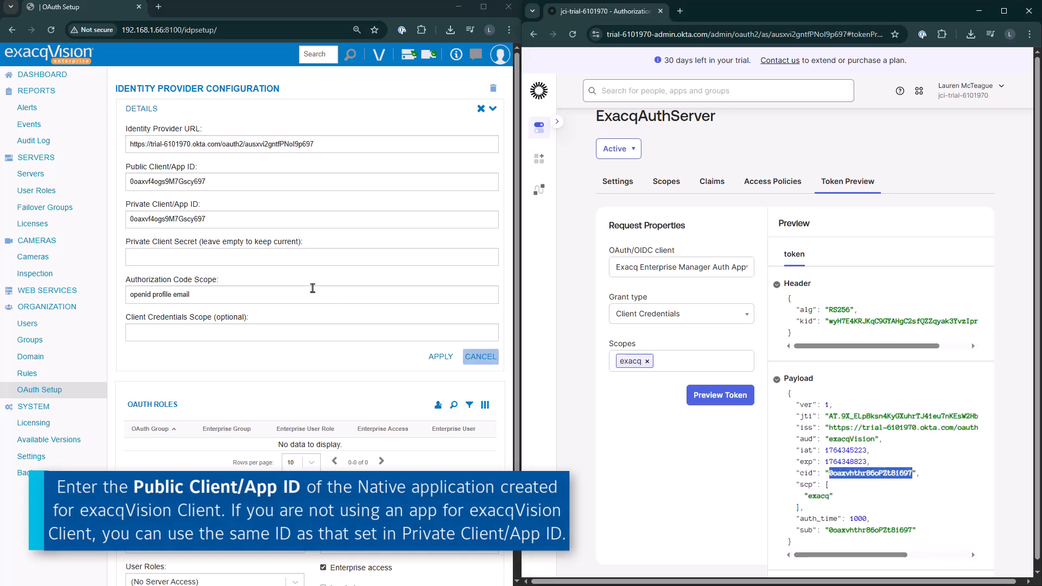
left_click(225, 181)
key("ctrl+a")
key("ctrl+v")
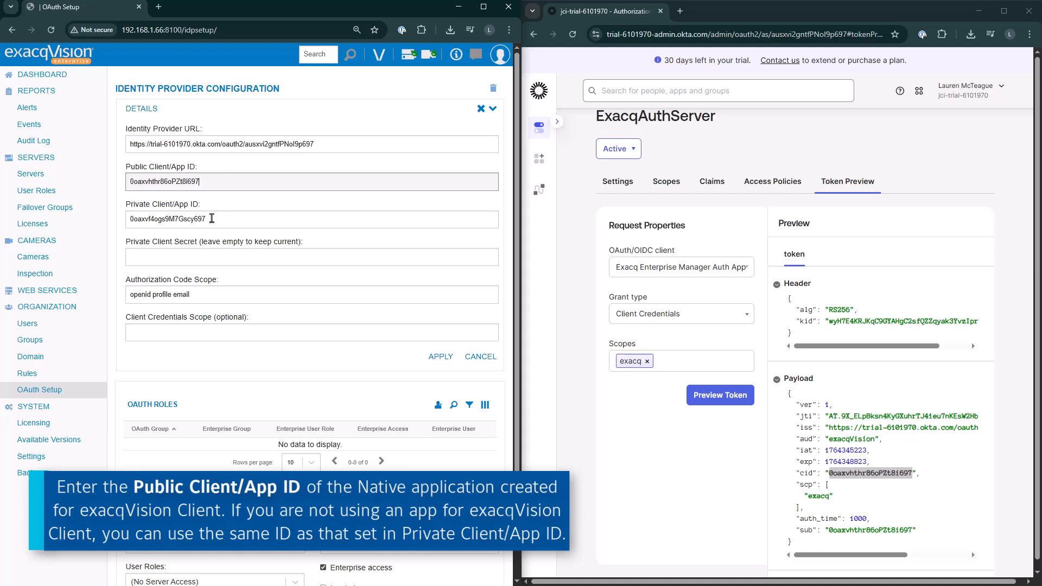
left_click(211, 218)
key("ctrl+a")
key("ctrl+v")
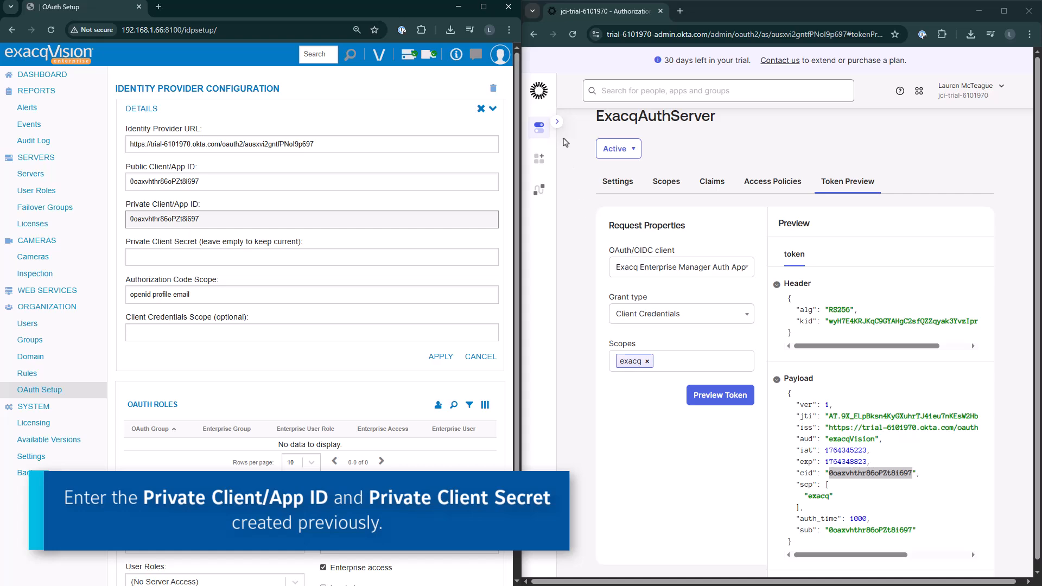
Open the Exacq Enterprise Manager Auth App in Okta, copy its client secret, and paste it as the Private Client Secret
left_click(557, 122)
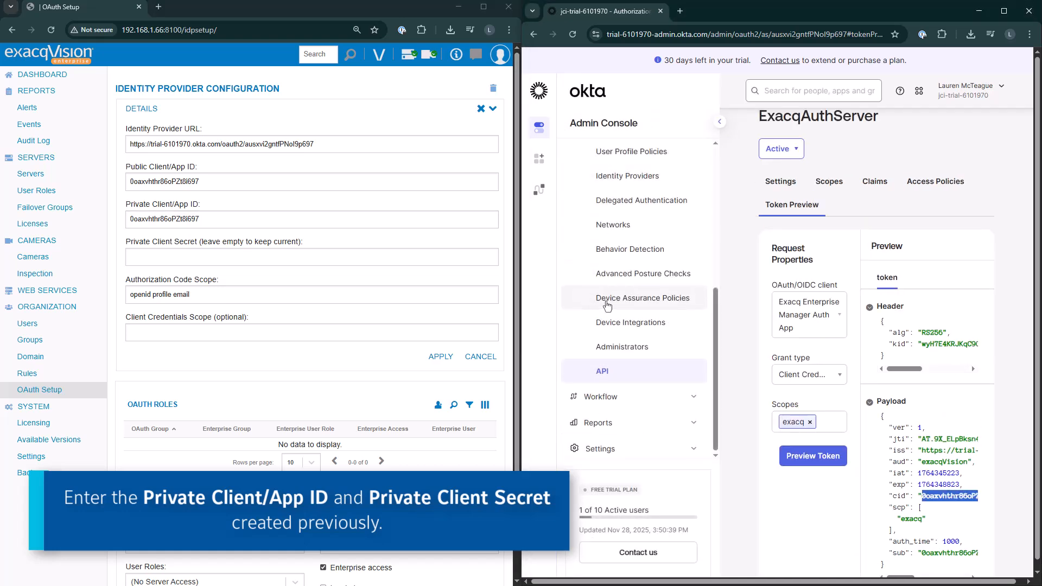
scroll(608, 302, "up", 3)
scroll(608, 296, "up", 3)
left_click(611, 231)
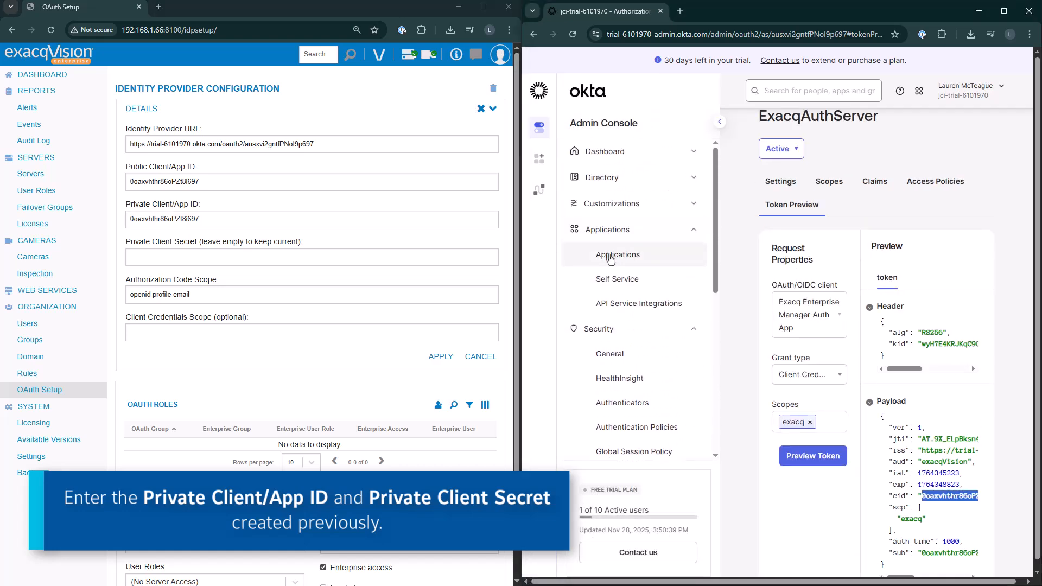
left_click(611, 259)
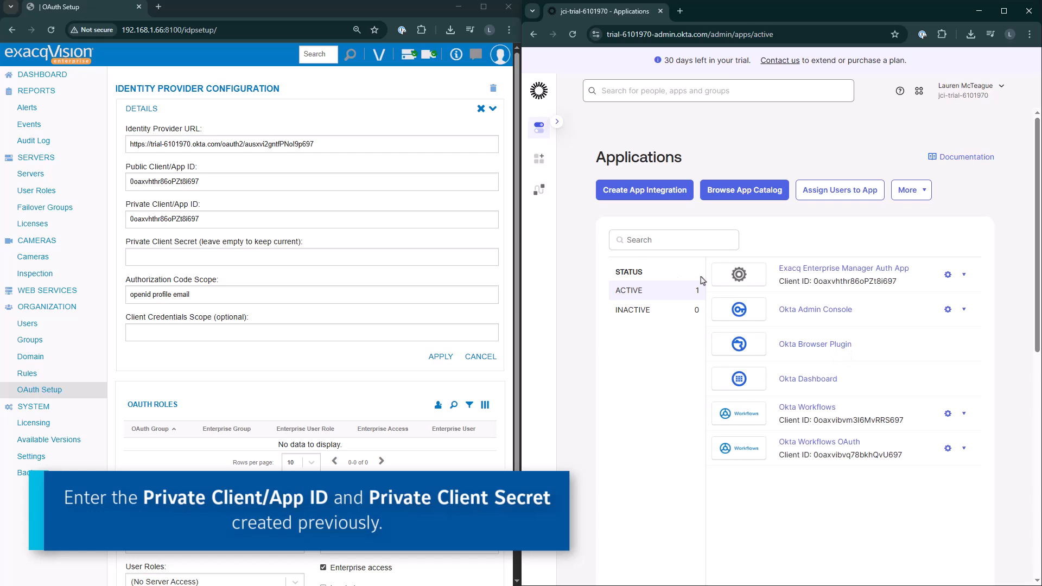
left_click(825, 269)
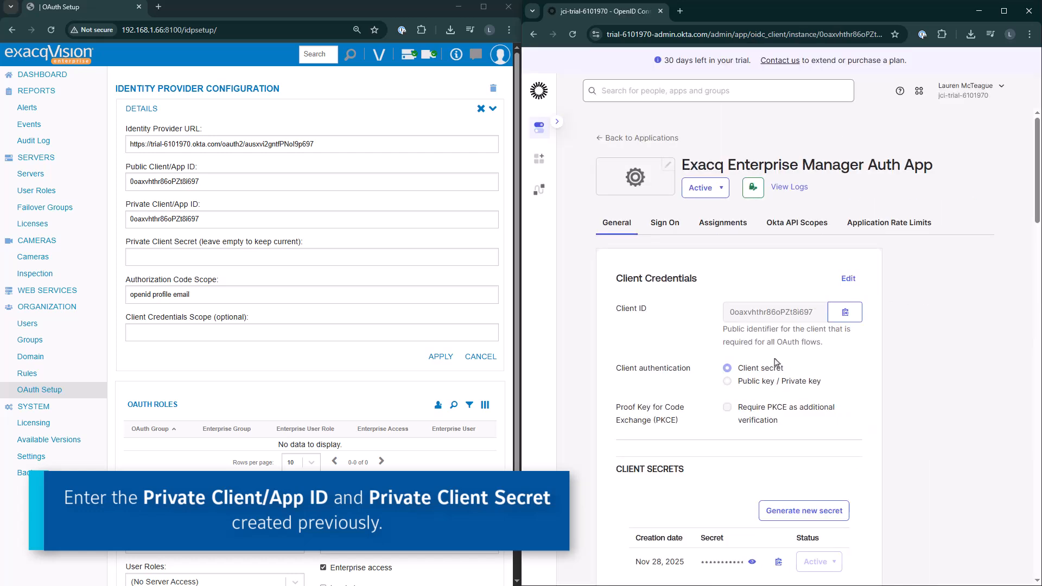
scroll(776, 363, "down", 3)
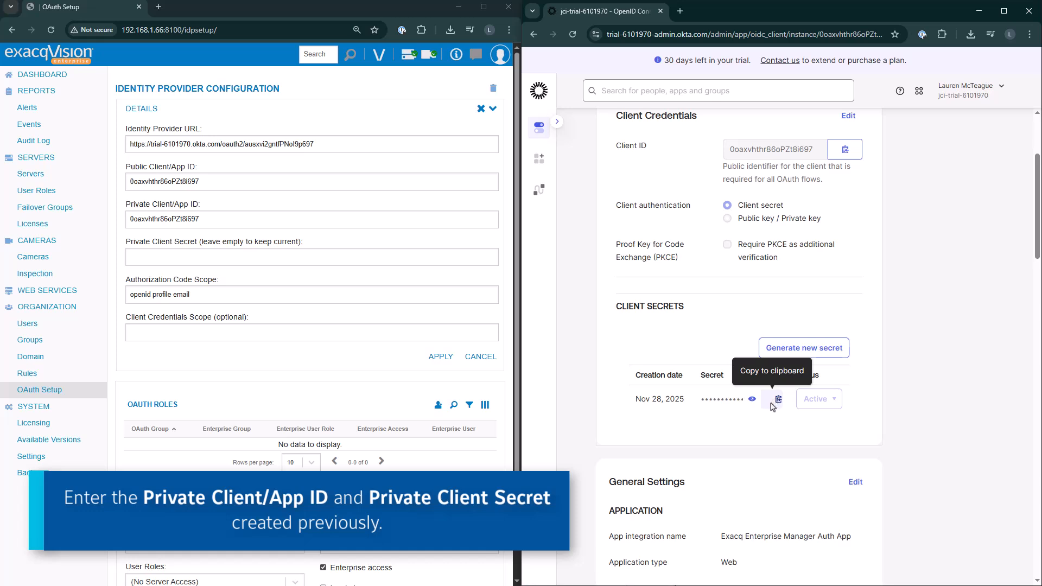
left_click(774, 405)
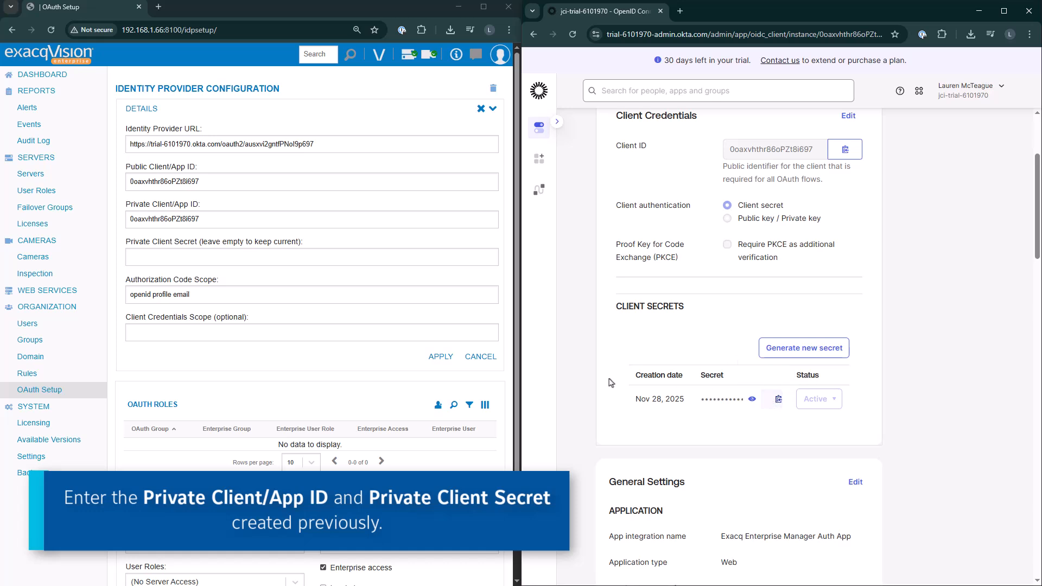
left_click(184, 257)
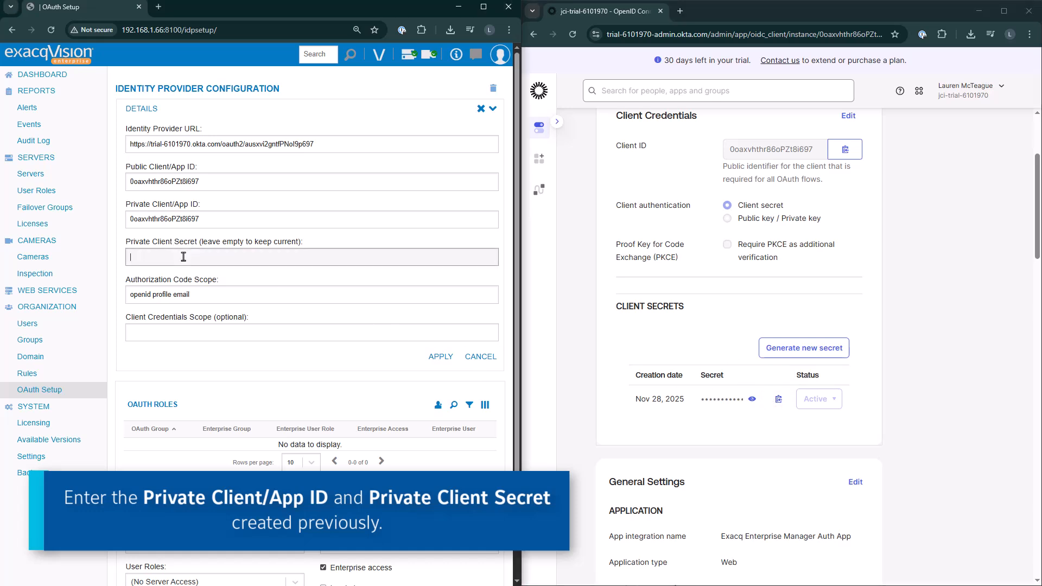
key("ctrl+v")
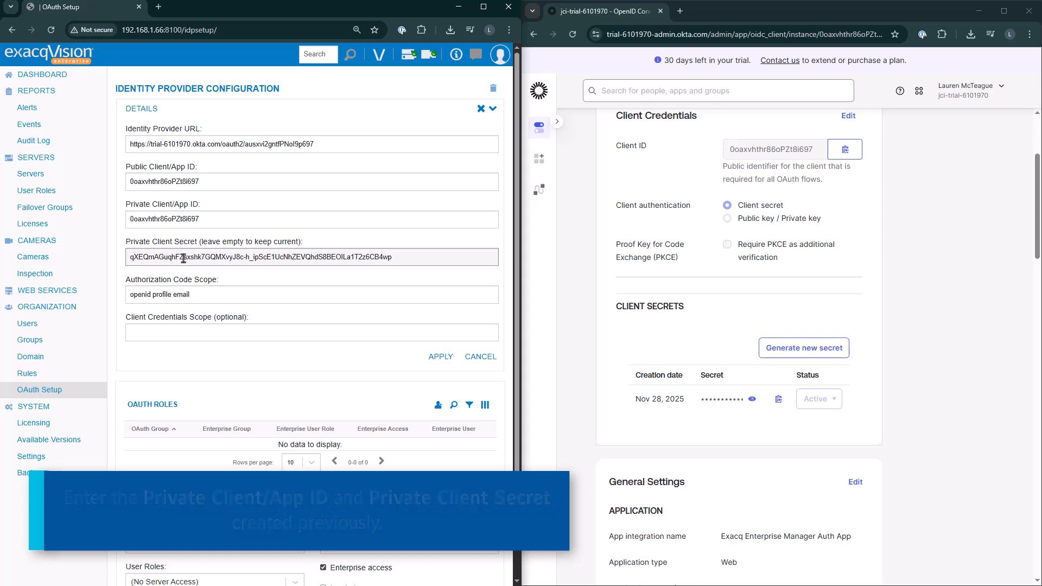
Replace the Authorization Code Scope with exacq and apply the identity provider configuration
left_click_drag(190, 294, 98, 288)
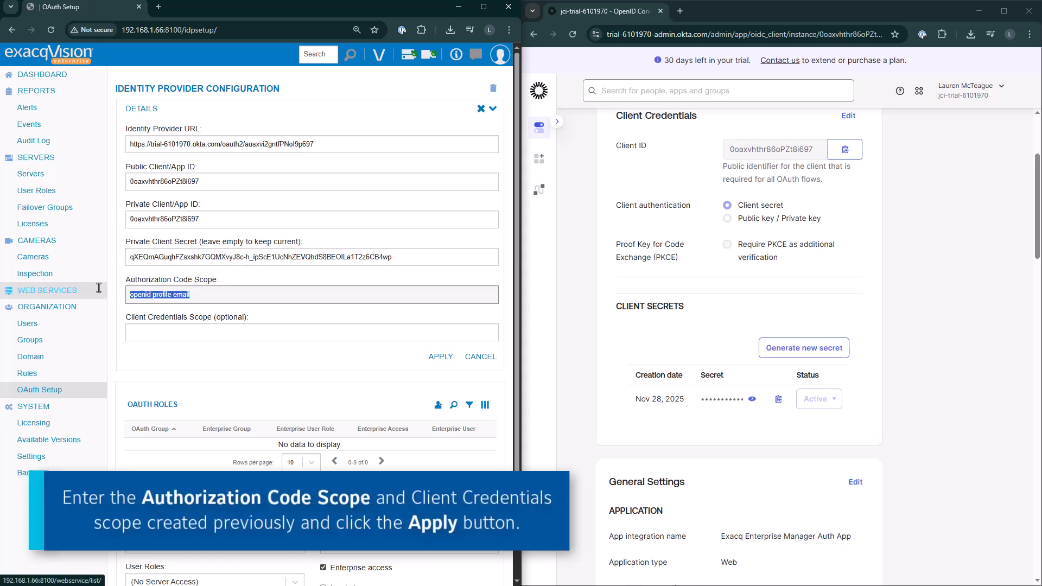
type("exacq")
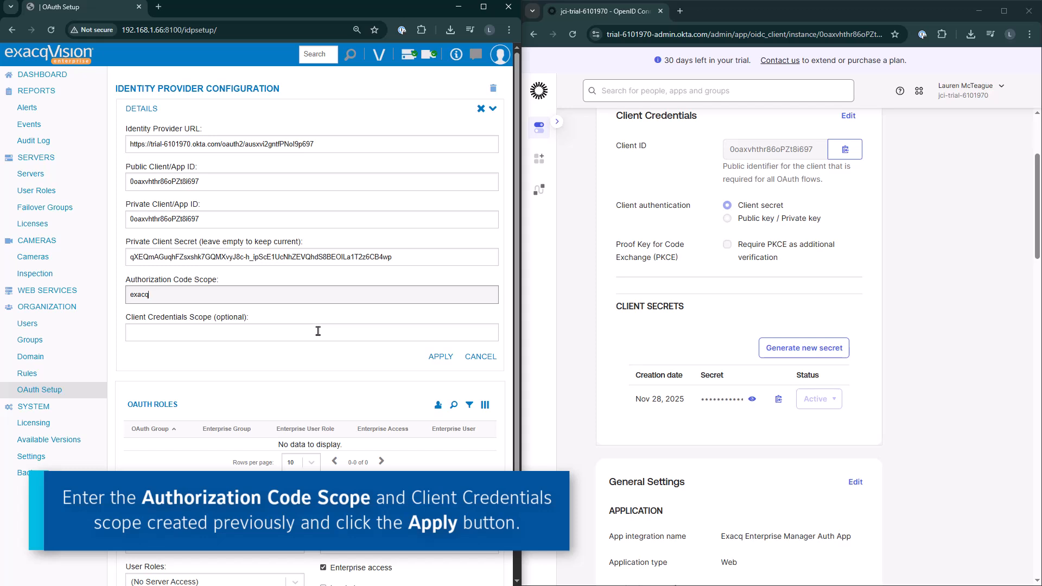
left_click(441, 357)
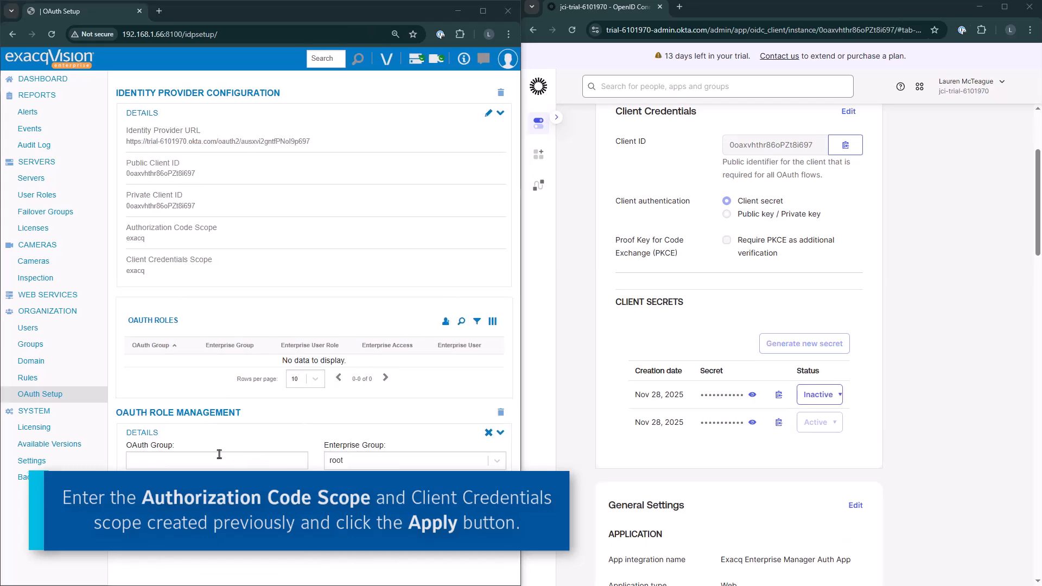
Add an OAuth role mapping group exacq-admin to Enterprise Group root with Power User role and enterprise access, and apply it
left_click(218, 459)
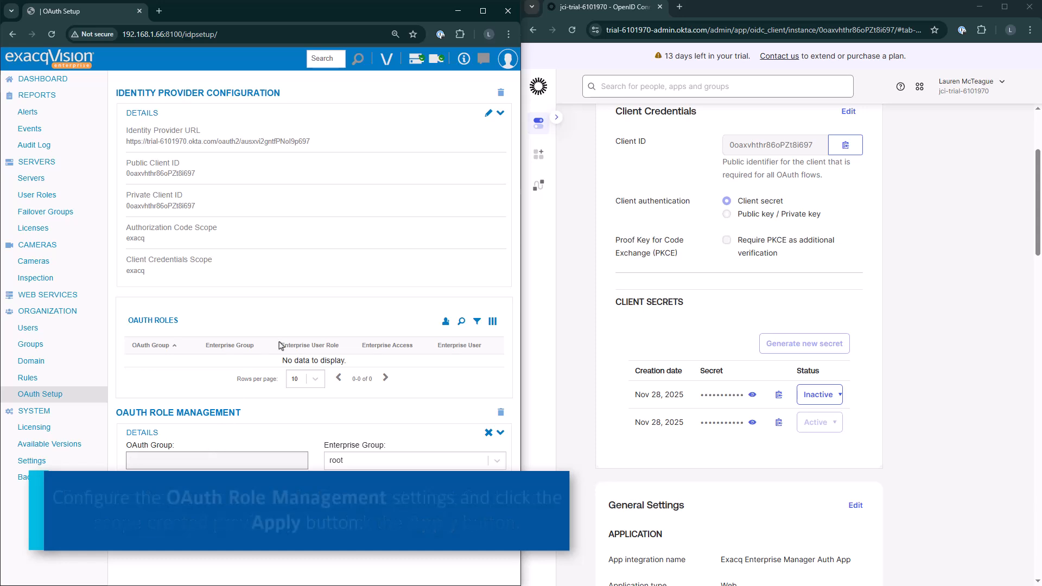
type("exacq-admin")
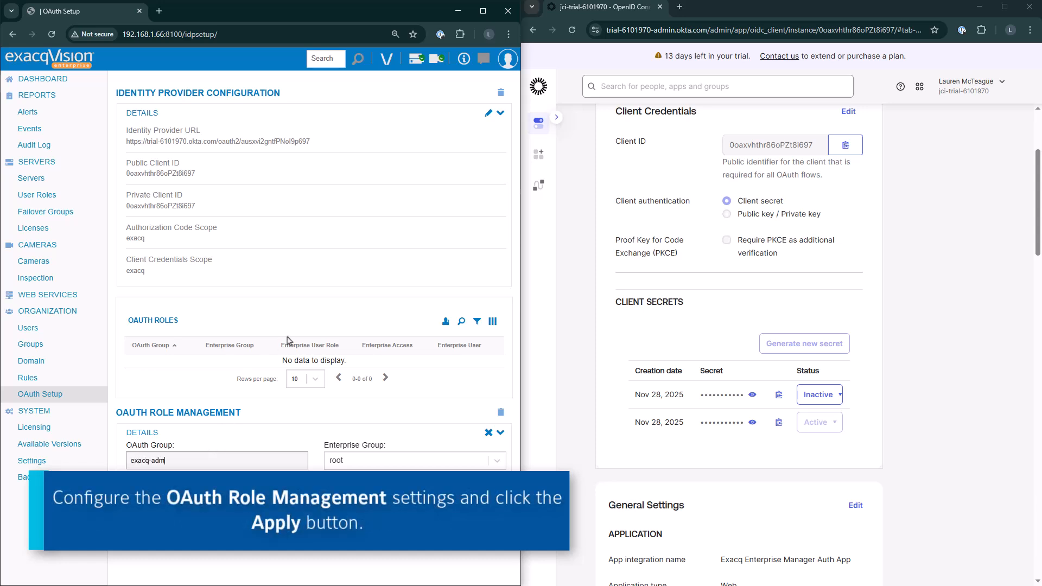
left_click(297, 500)
left_click(202, 556)
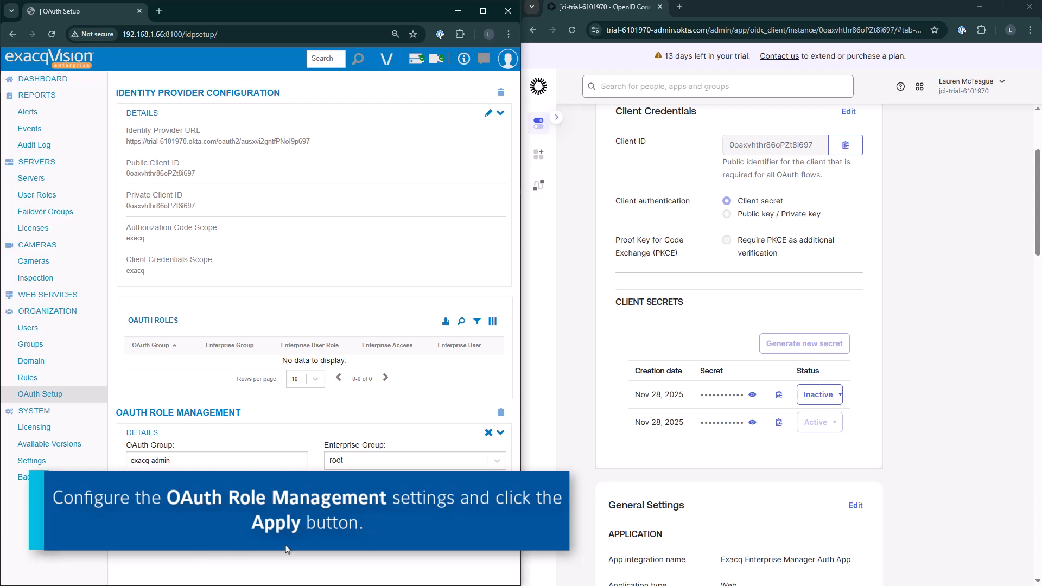
left_click(446, 534)
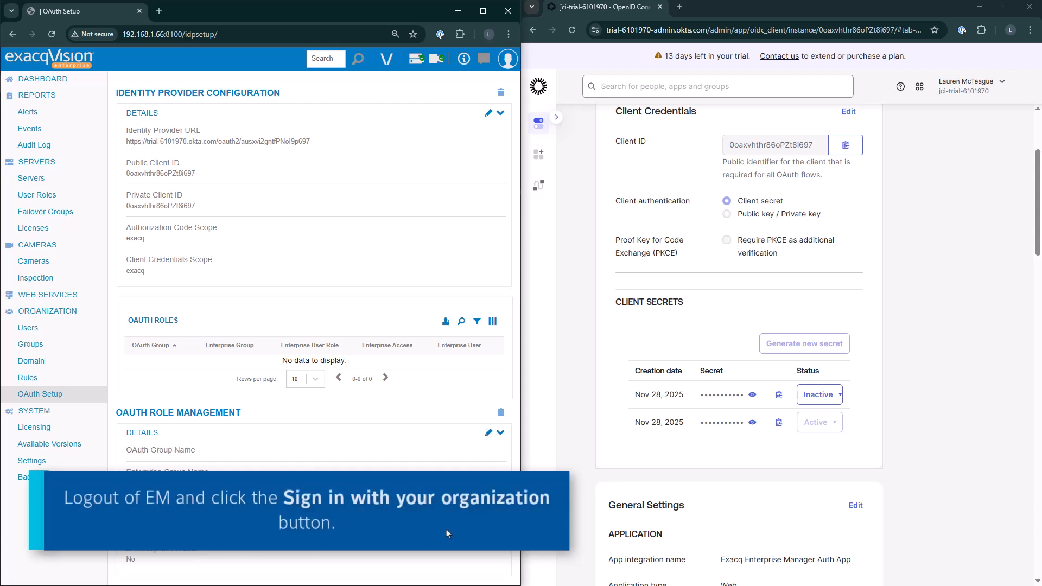
Log out of Enterprise Manager and sign back in with your organization
left_click(503, 60)
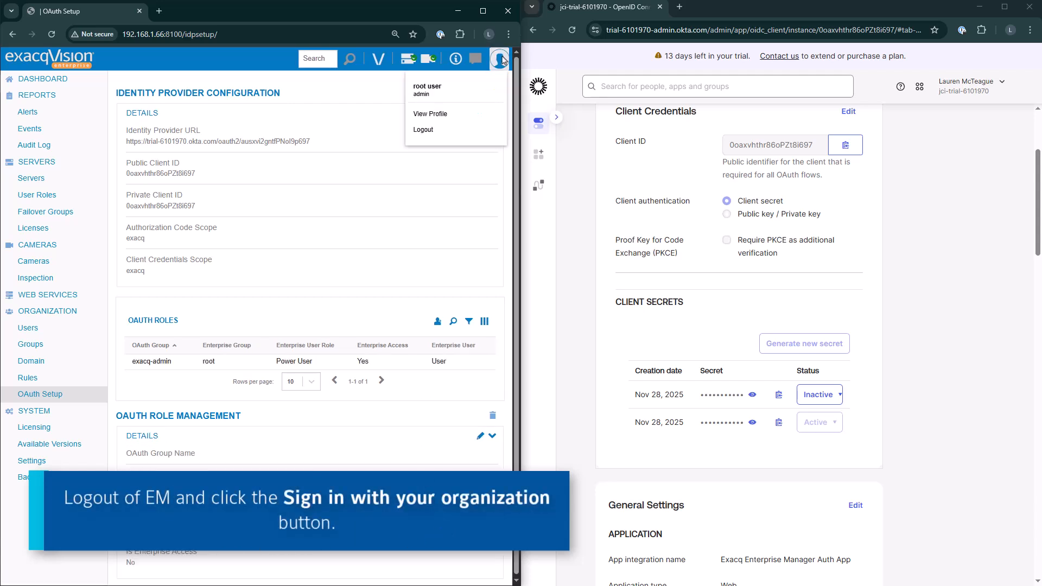
left_click(437, 137)
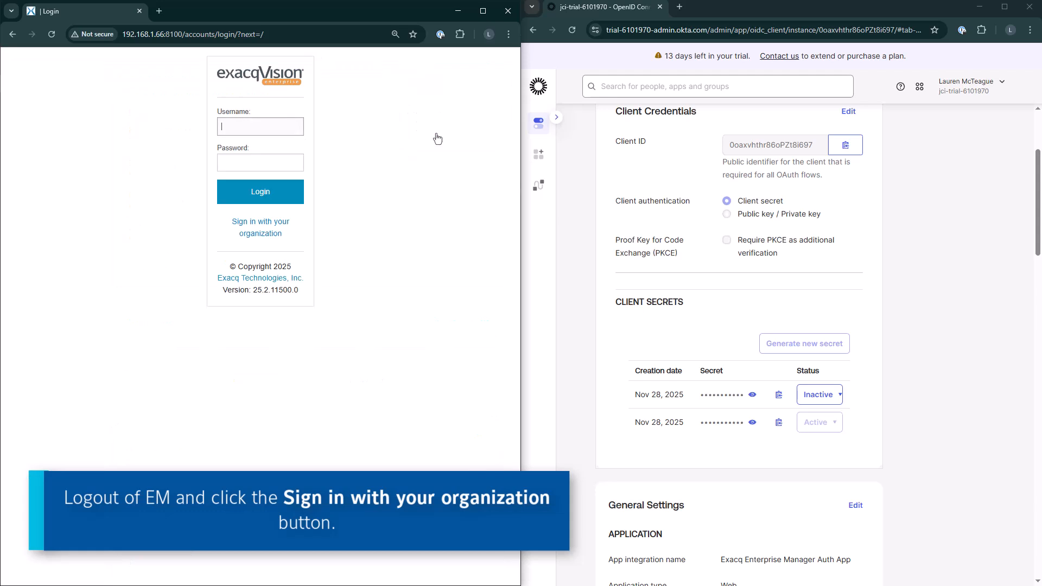
left_click(267, 234)
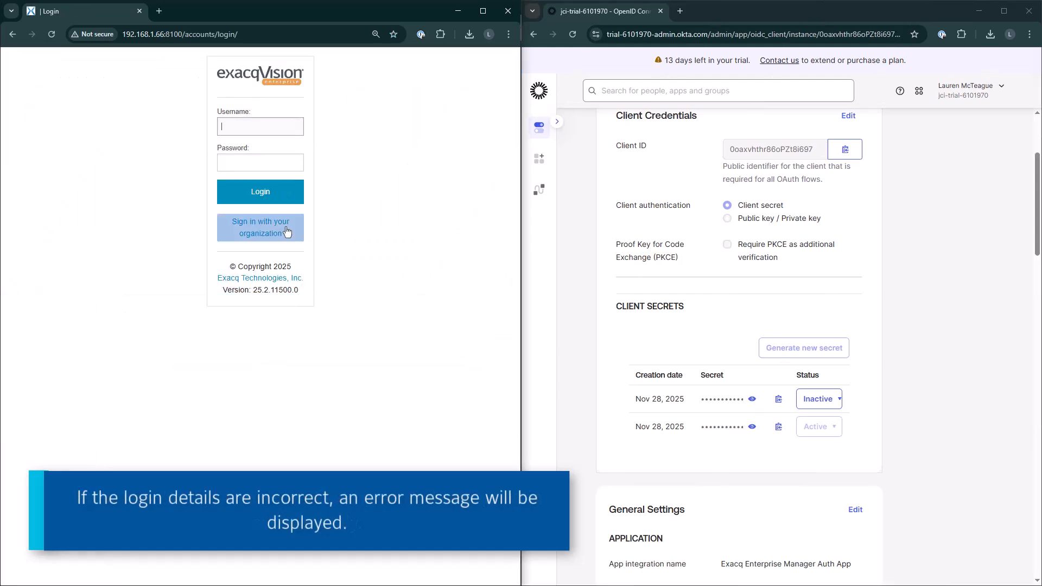
From the login page, sign in with your organization again to reach the Okta sign-in page
left_click(259, 227)
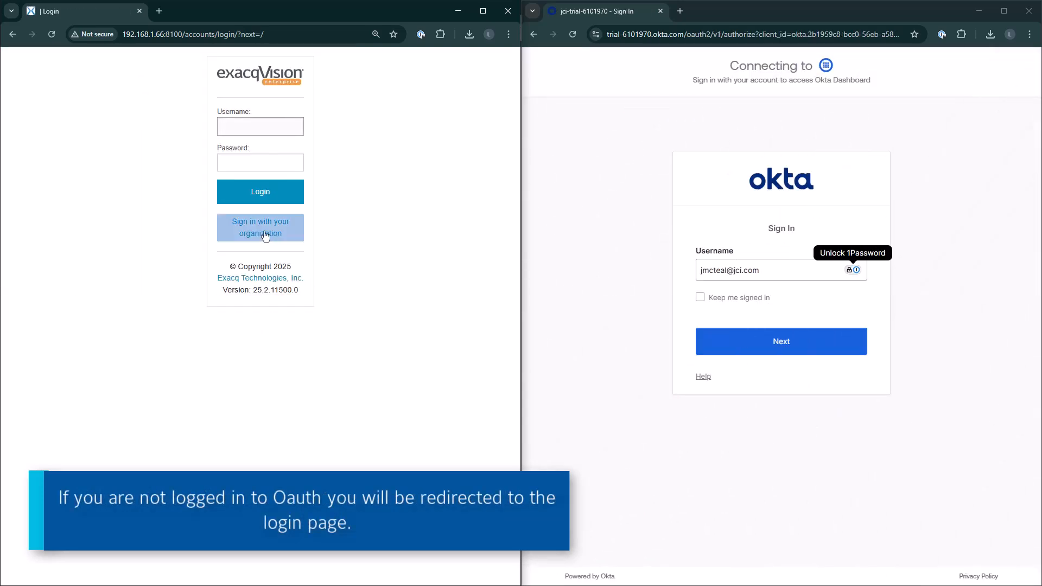
left_click(265, 235)
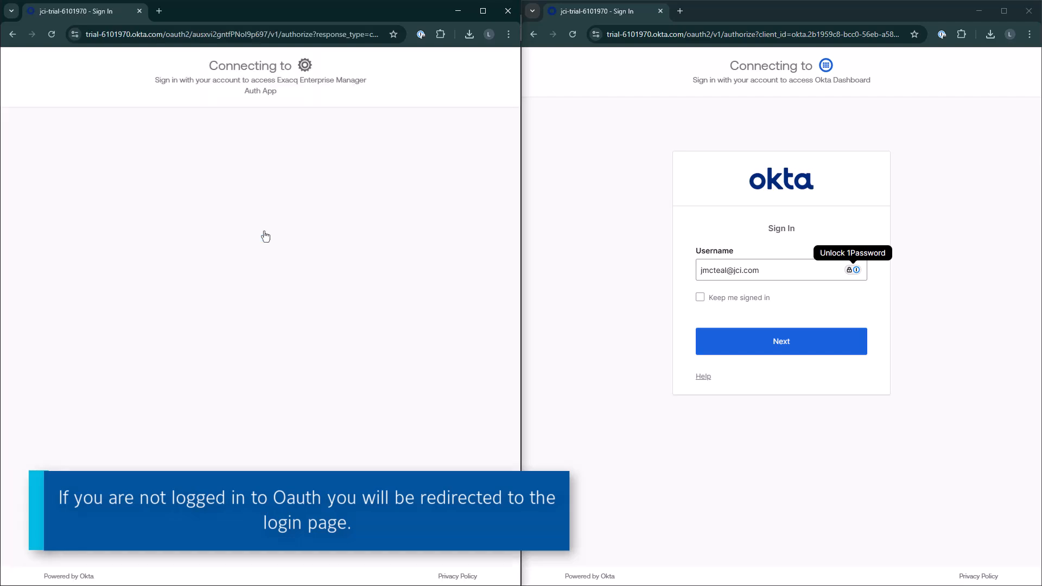